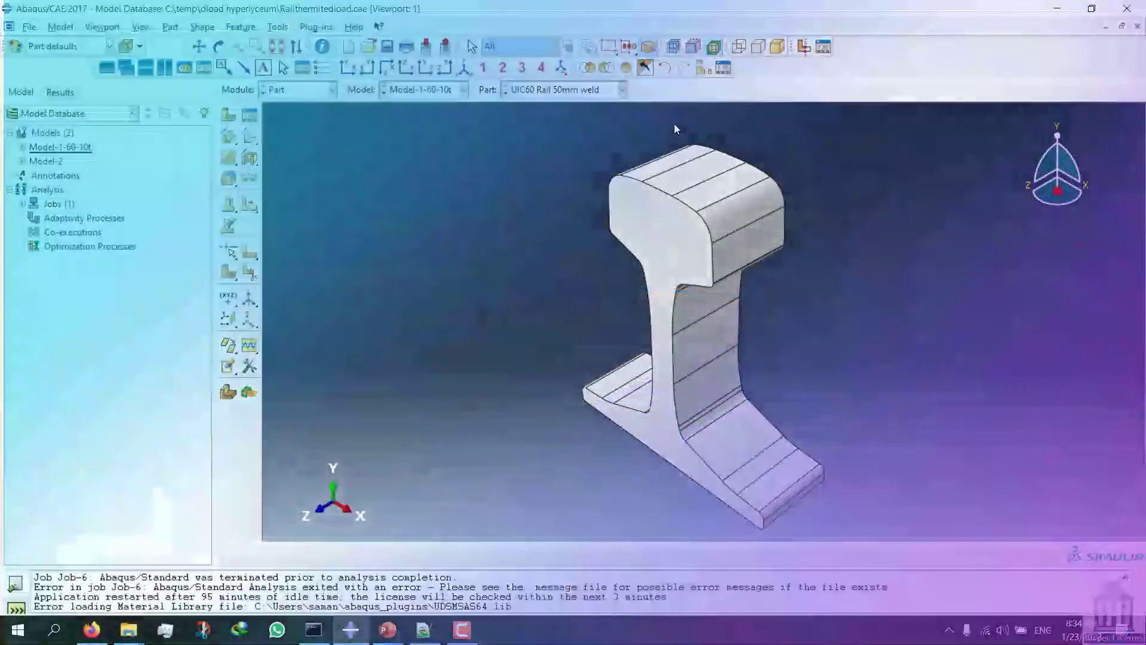
Step: Expand Model-1-60-10t and its parts in the model tree, and colour-code the displayed weld part by parts
{"action": "left_click", "coordinate": [21, 148]}
{"action": "left_click", "coordinate": [34, 161]}
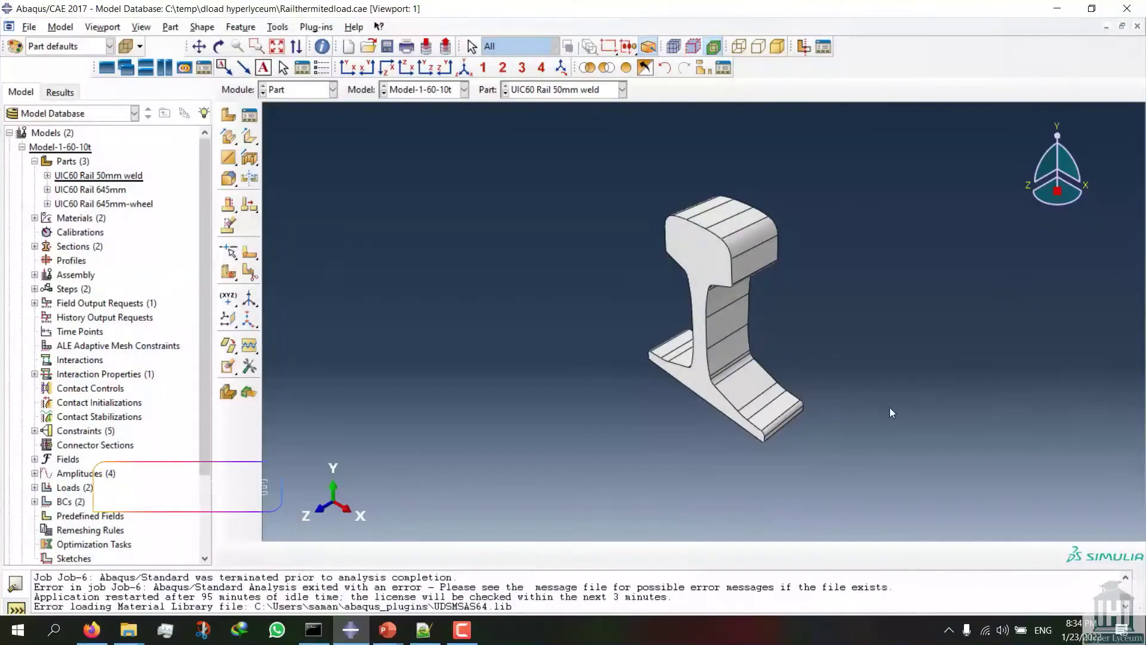
{"action": "left_click", "coordinate": [218, 46]}
{"action": "left_click_drag", "start_coordinate": [604, 370], "coordinate": [687, 269]}
{"action": "left_click", "coordinate": [70, 47]}
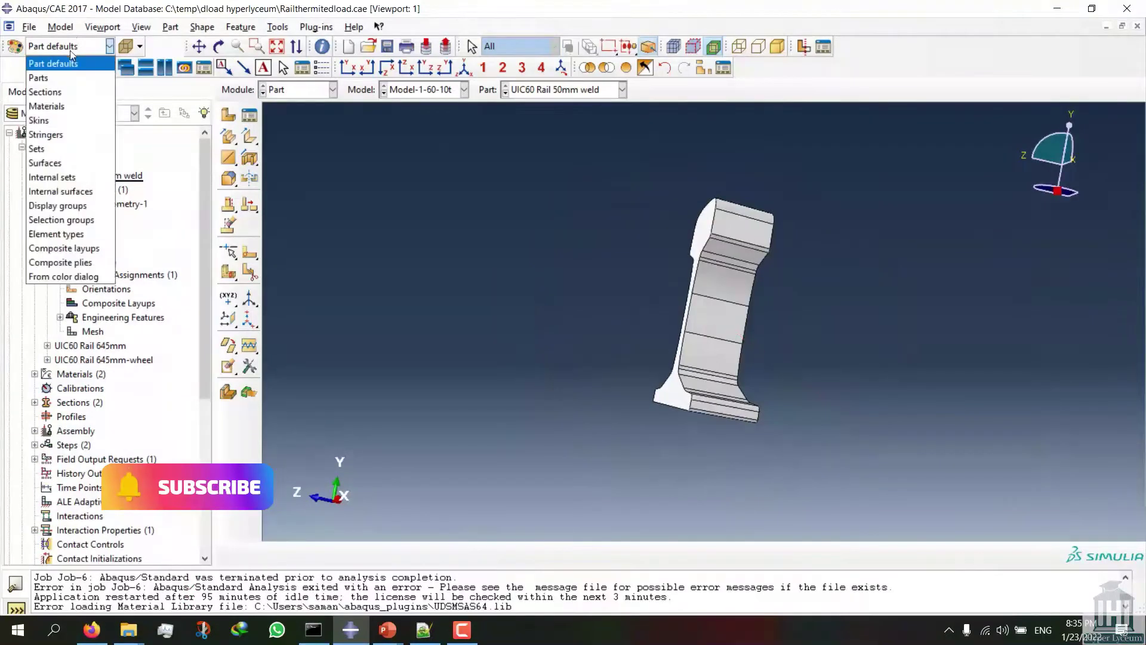
{"action": "left_click", "coordinate": [76, 81]}
Step: Display the UIC60 Rail 645mm part and the UIC60 Rail 645mm-wheel part in turn and examine their geometry
{"action": "left_click", "coordinate": [622, 90]}
{"action": "left_click", "coordinate": [559, 119]}
{"action": "left_click_drag", "start_coordinate": [808, 392], "coordinate": [615, 323], "text": "ctrl+alt"}
{"action": "left_click", "coordinate": [622, 90]}
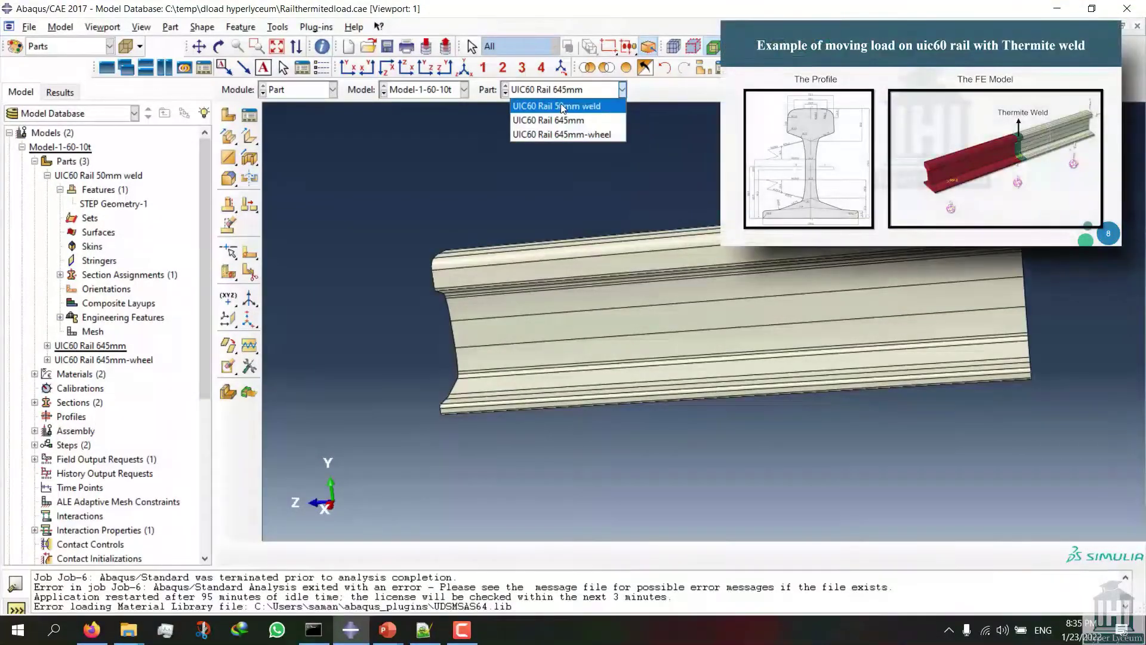
{"action": "left_click", "coordinate": [578, 136]}
{"action": "left_click_drag", "start_coordinate": [869, 366], "coordinate": [384, 339], "text": "ctrl+alt"}
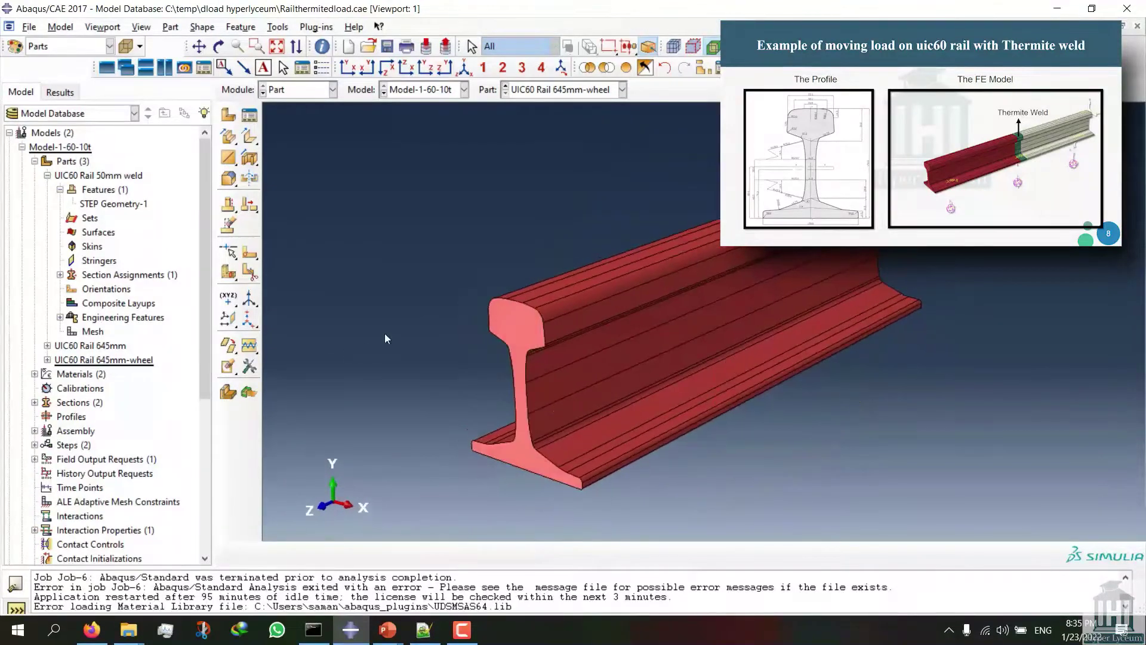
Step: Switch to the Property module and open the Material Manager
{"action": "left_click", "coordinate": [309, 93]}
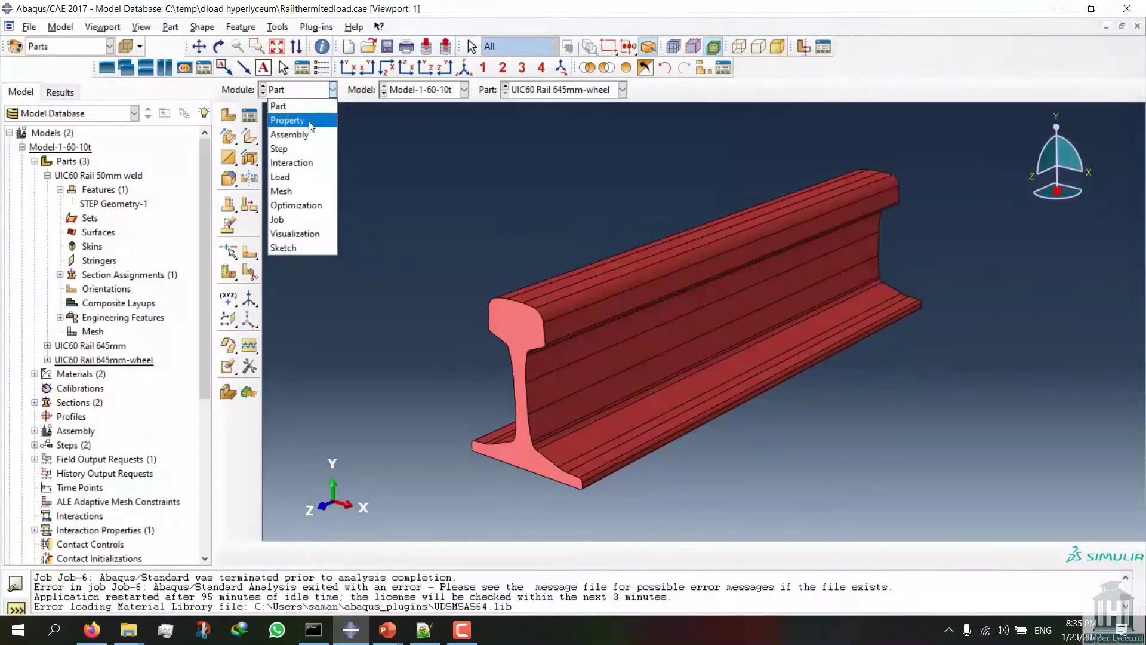
{"action": "left_click", "coordinate": [310, 122]}
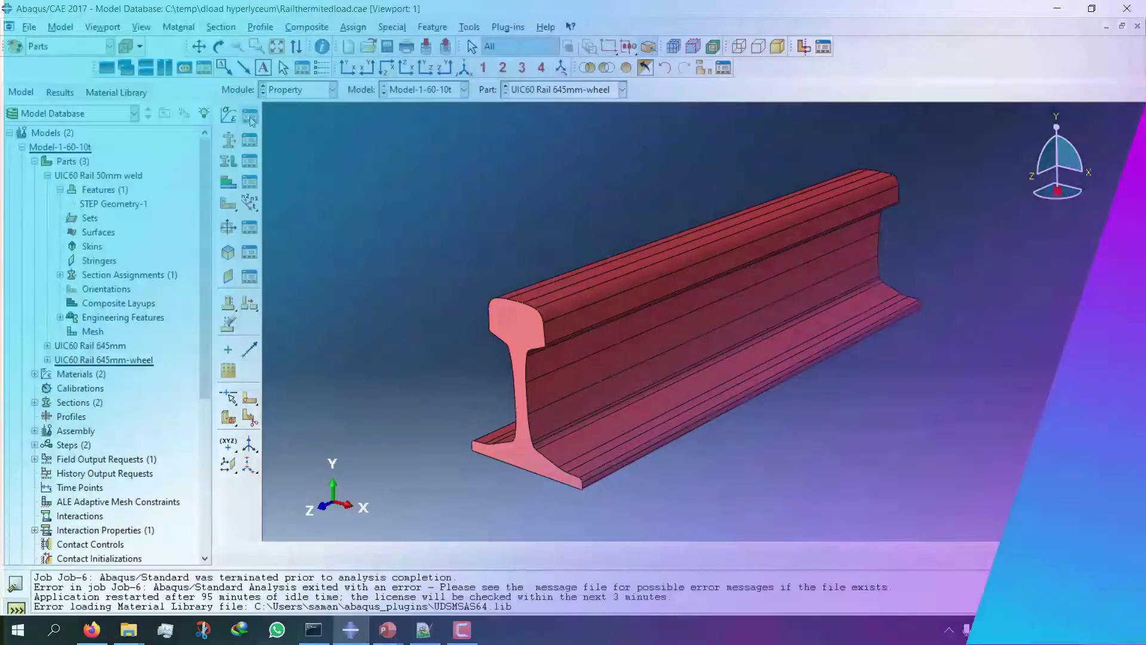
{"action": "left_click", "coordinate": [249, 118]}
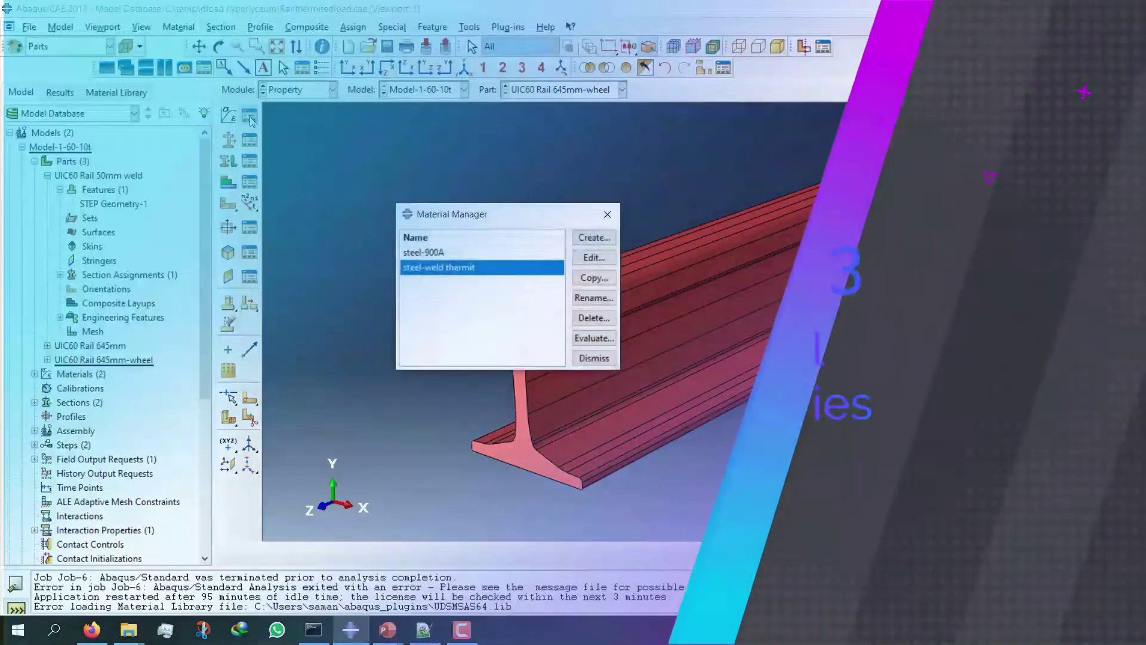
Step: Review the density, elastic and plastic data of the steel-900A material
{"action": "left_click", "coordinate": [424, 252]}
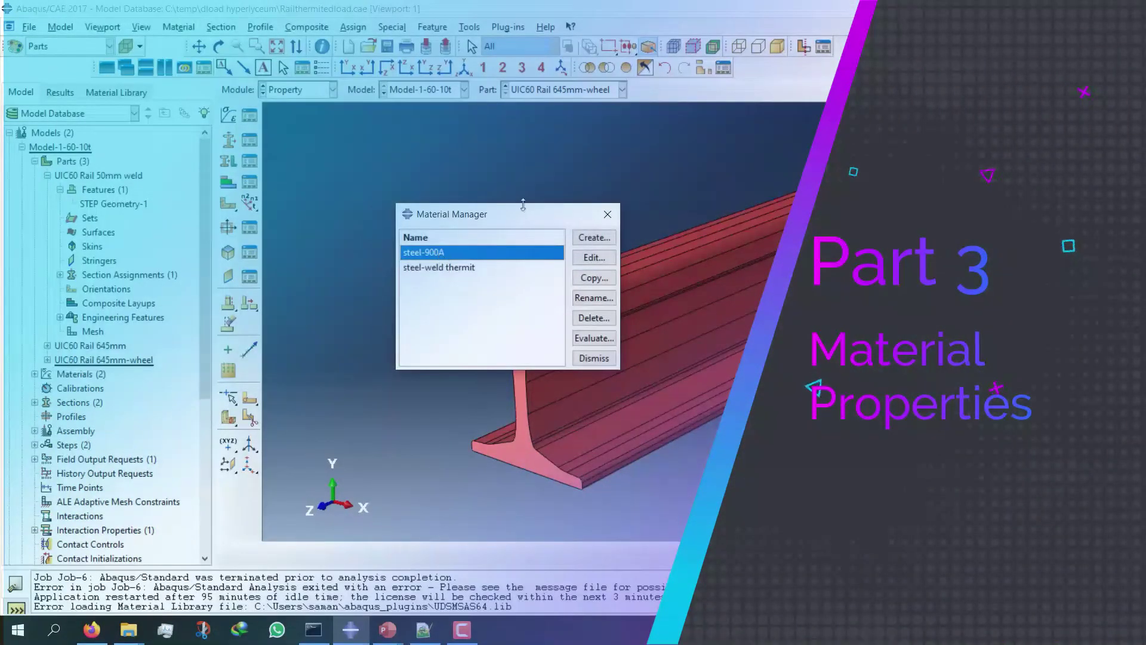
{"action": "left_click_drag", "start_coordinate": [523, 213], "coordinate": [398, 138]}
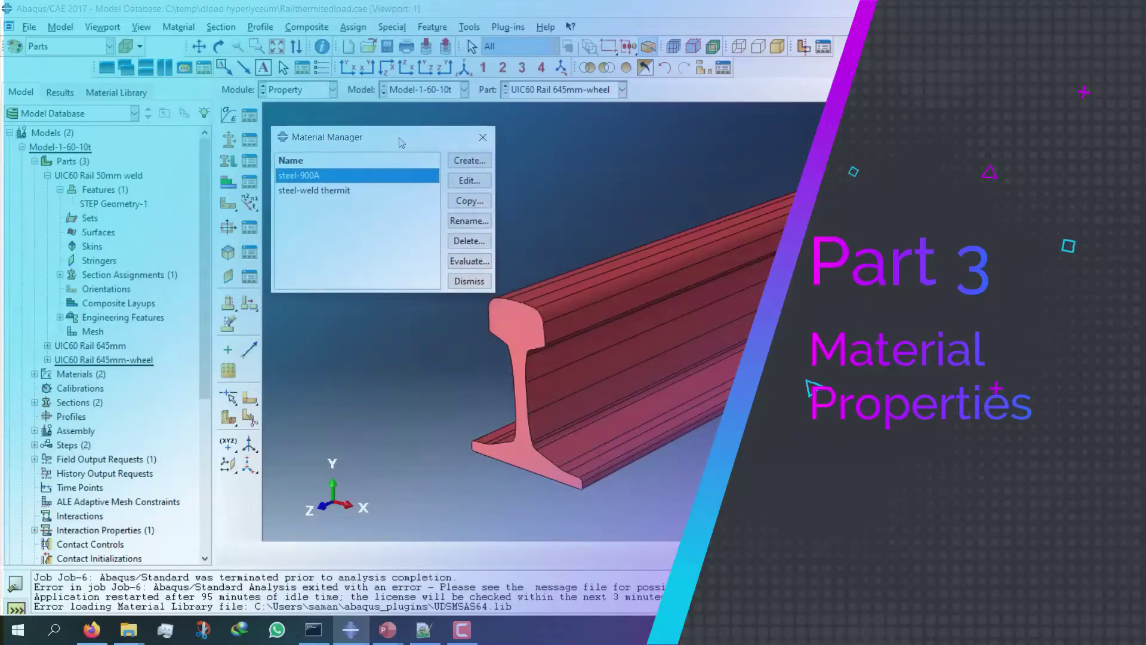
{"action": "left_click", "coordinate": [470, 181]}
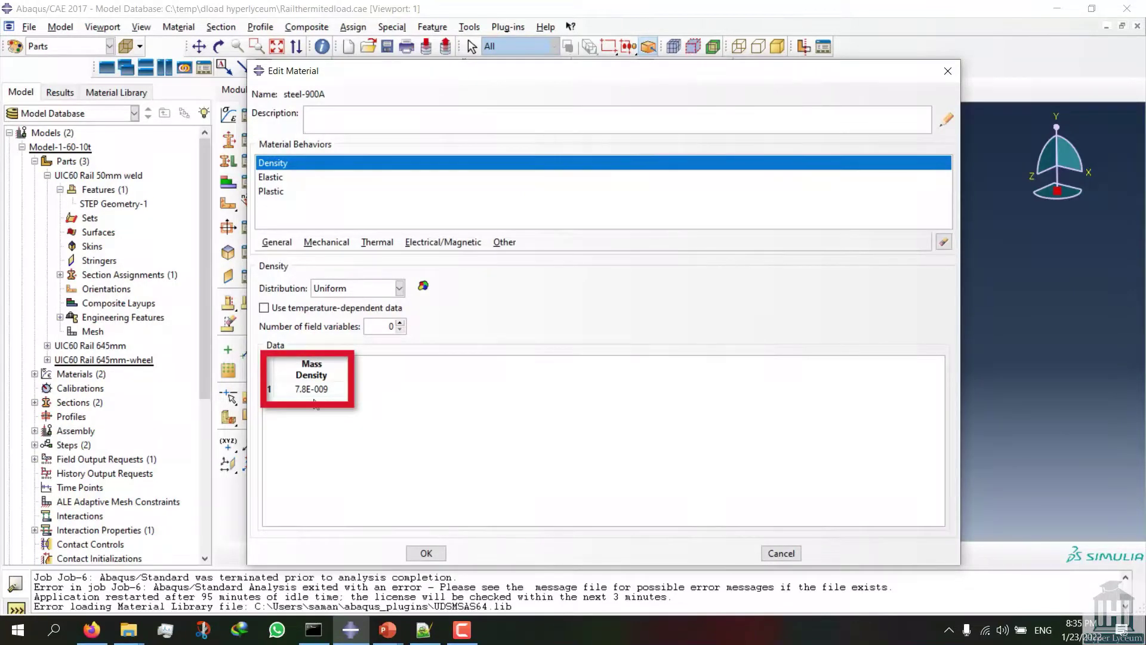
{"action": "left_click", "coordinate": [278, 177]}
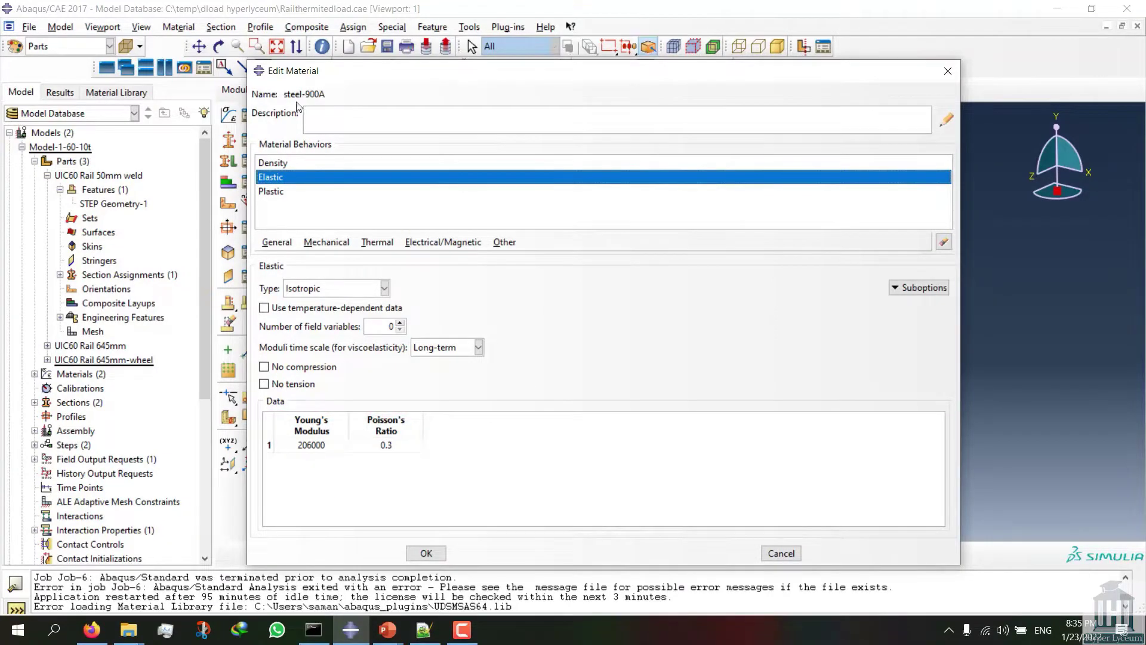
{"action": "left_click", "coordinate": [292, 192]}
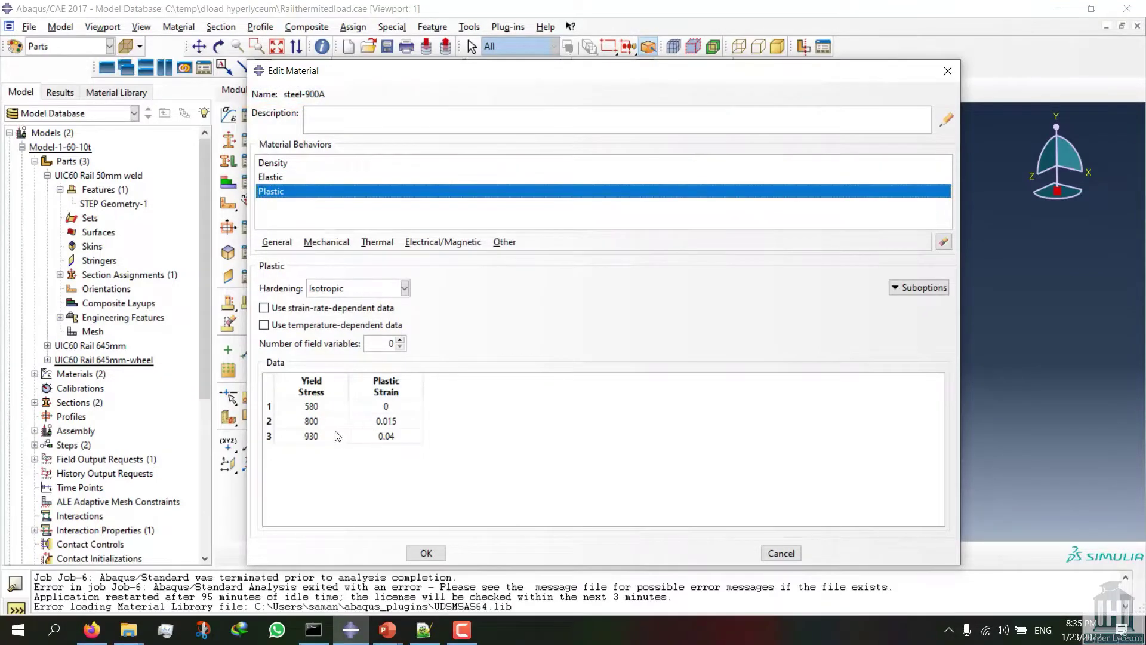
{"action": "left_click_drag", "start_coordinate": [316, 408], "coordinate": [401, 452]}
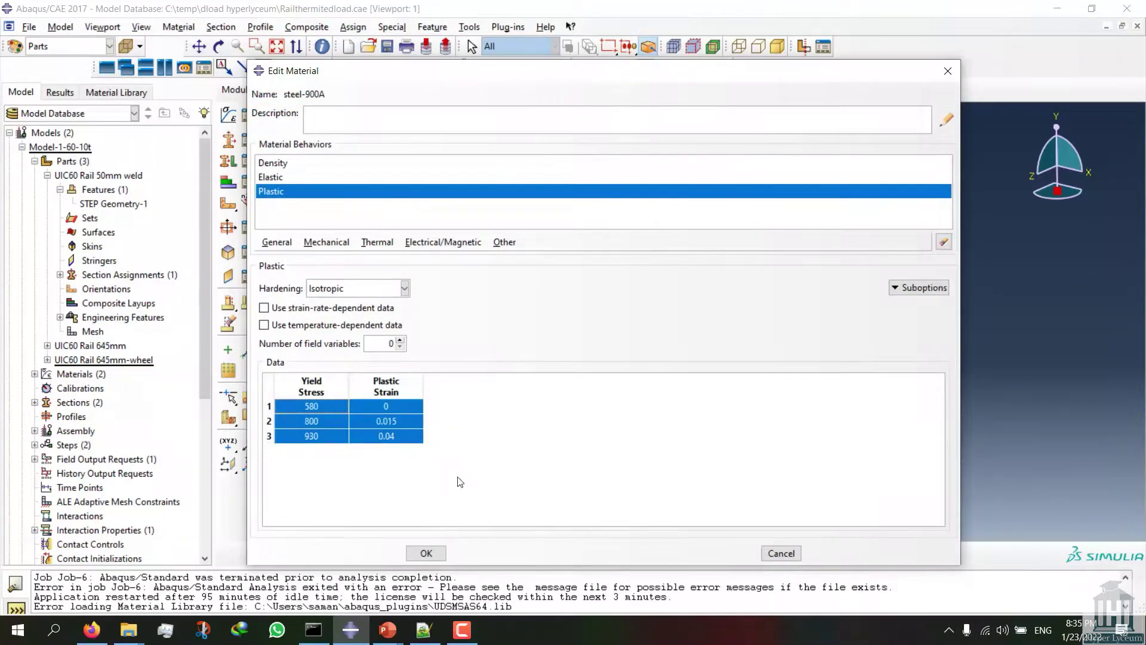
{"action": "left_click", "coordinate": [426, 552]}
Step: Review the density, elastic and plastic data of the steel-weld thermit material, and close the Material Manager
{"action": "left_click", "coordinate": [339, 191]}
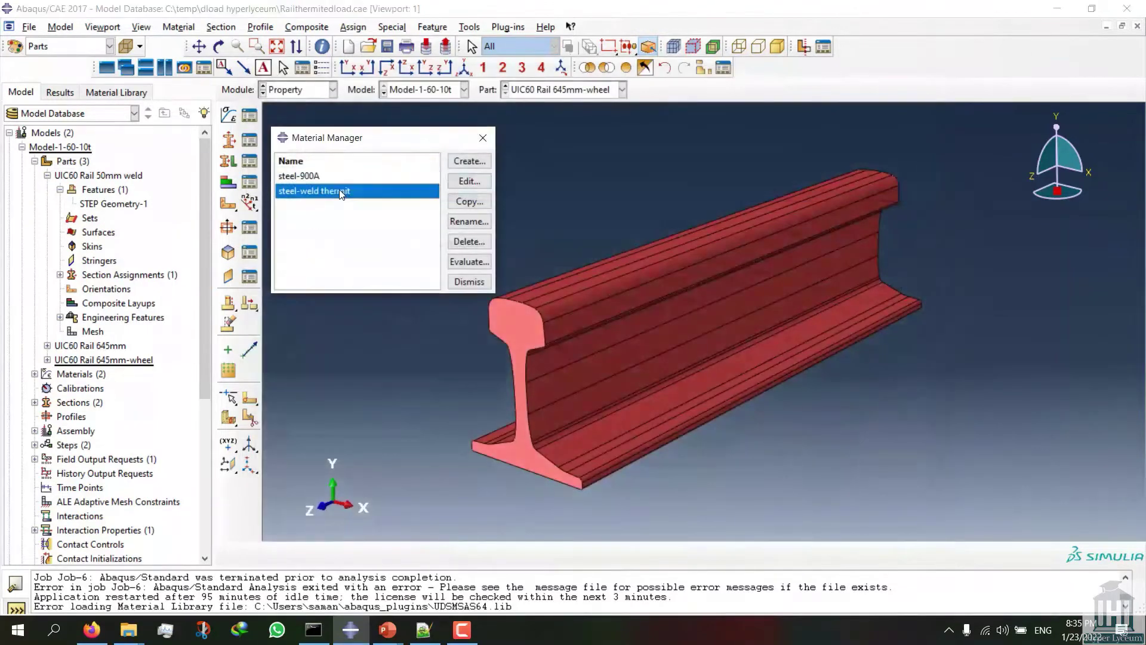
{"action": "left_click", "coordinate": [466, 184]}
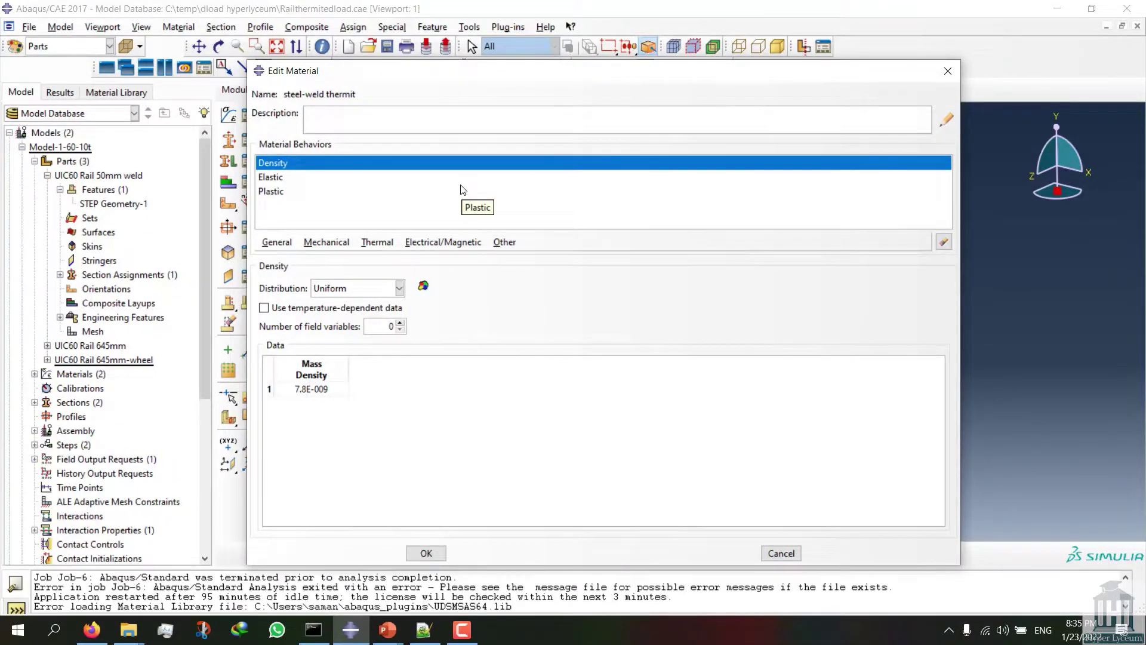
{"action": "left_click", "coordinate": [289, 178]}
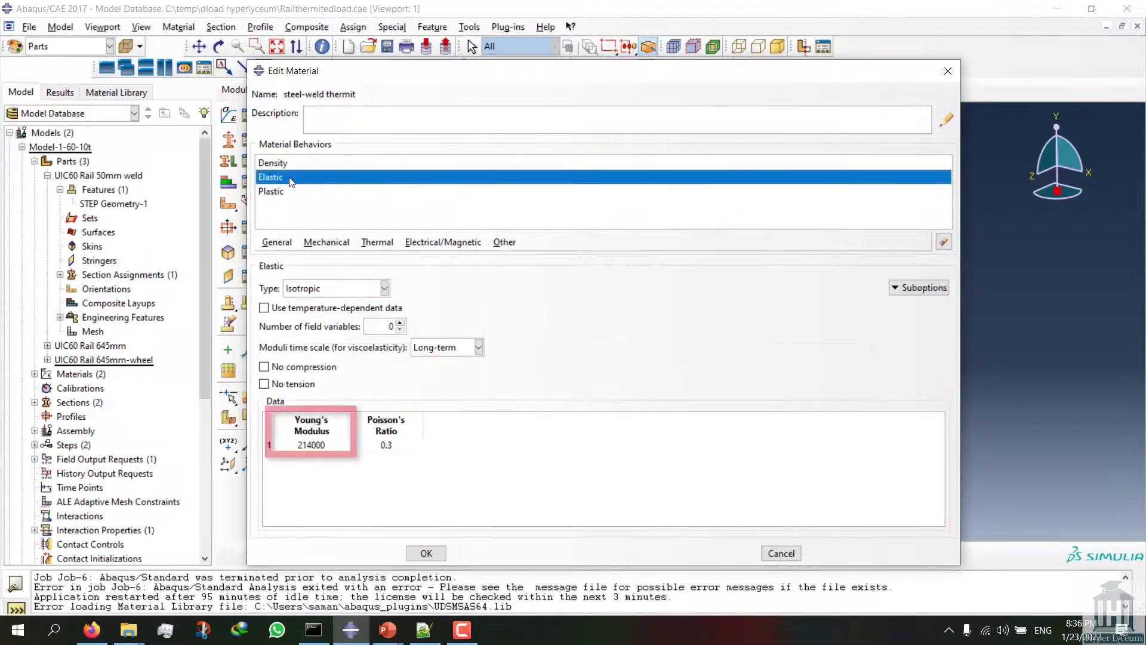
{"action": "left_click", "coordinate": [287, 191]}
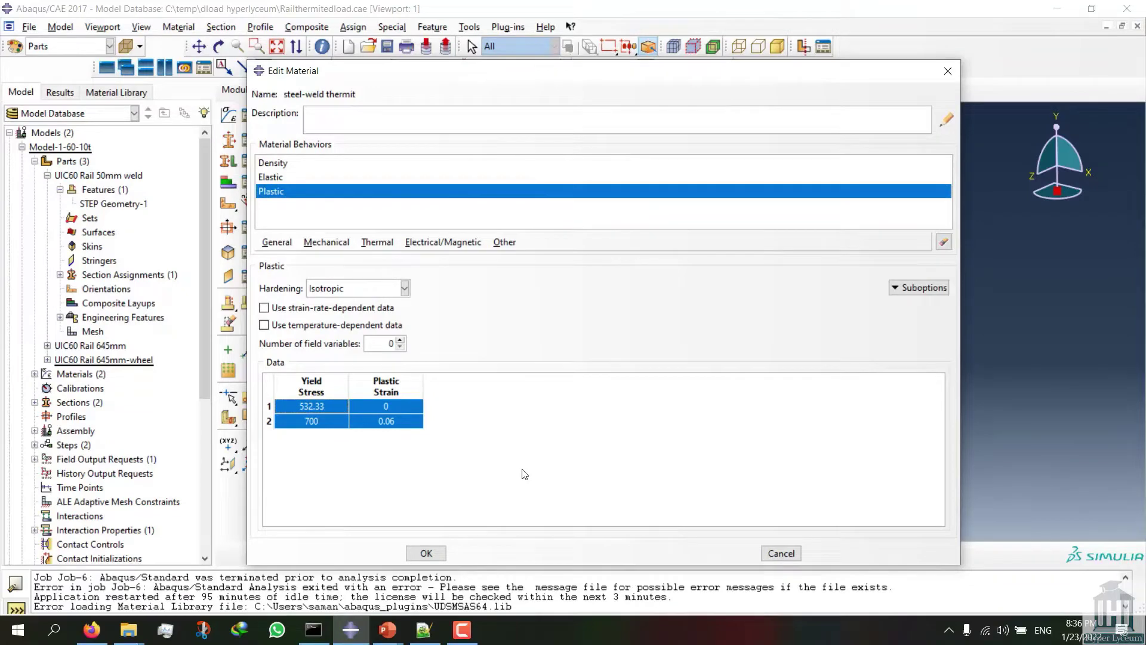
{"action": "left_click", "coordinate": [426, 552]}
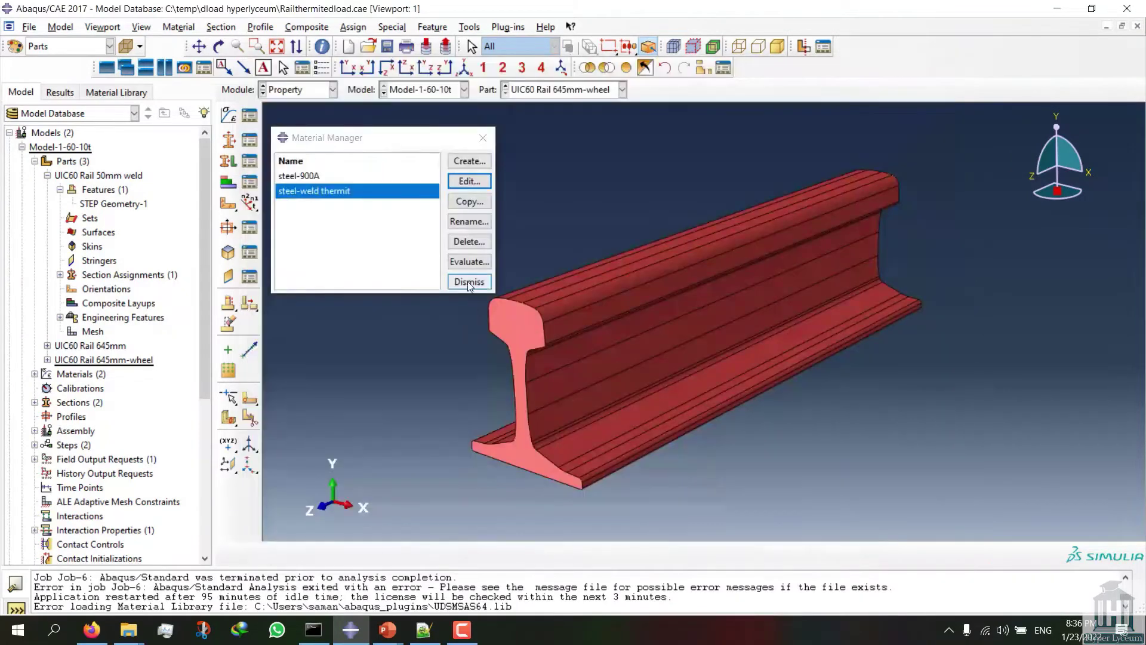
{"action": "left_click", "coordinate": [485, 117]}
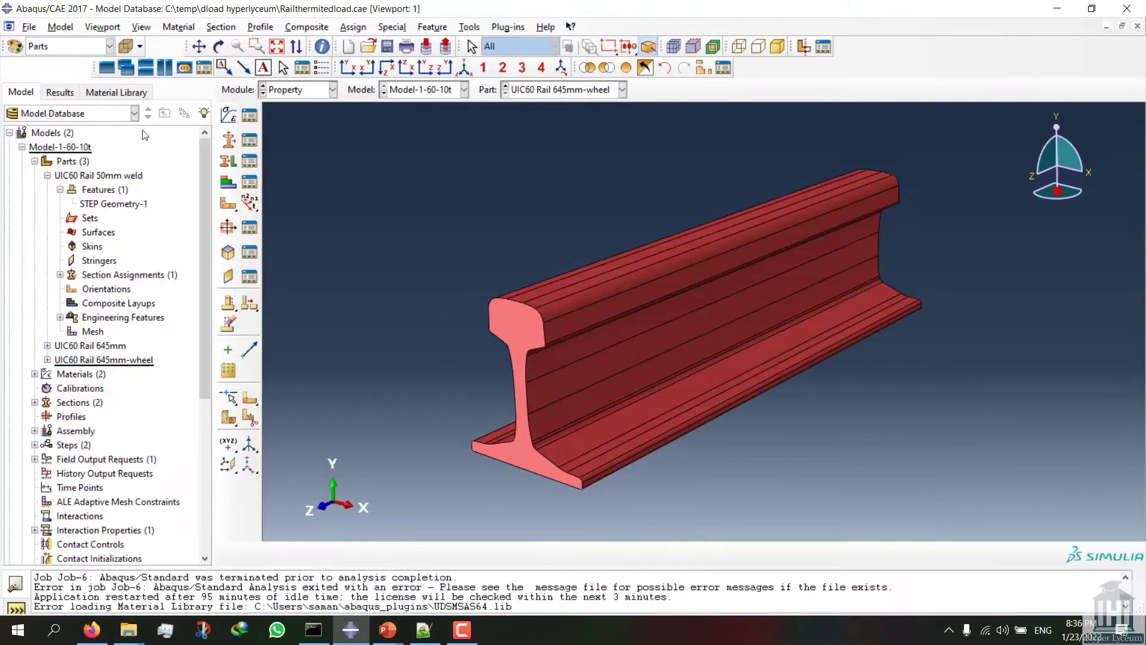
{"action": "left_click", "coordinate": [579, 92]}
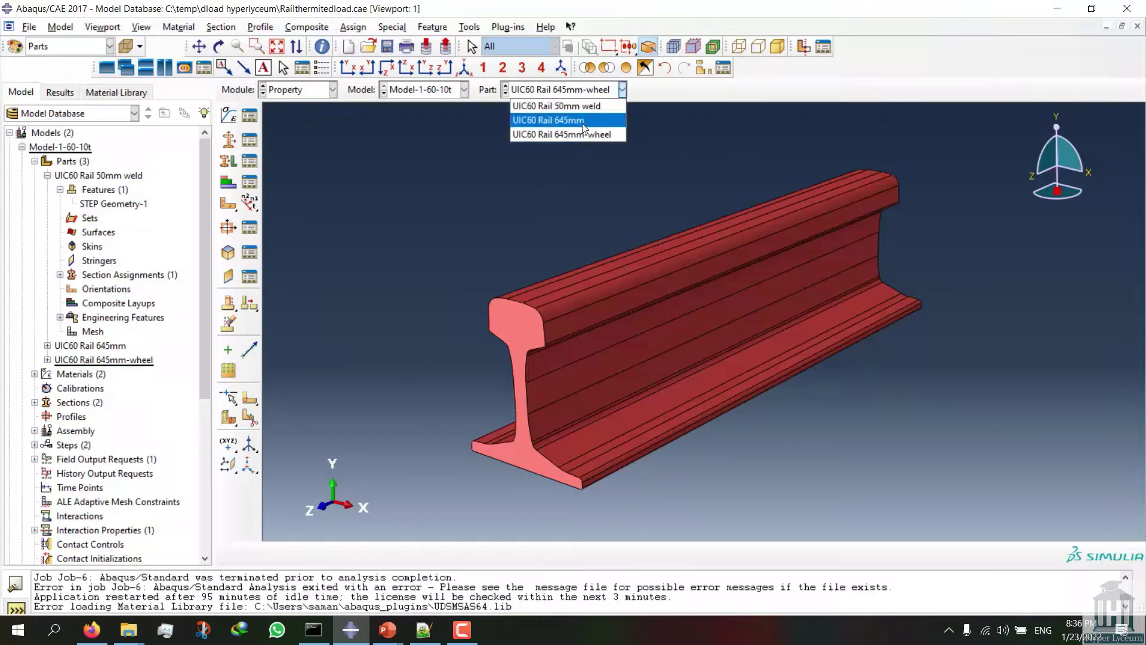
{"action": "left_click", "coordinate": [303, 122]}
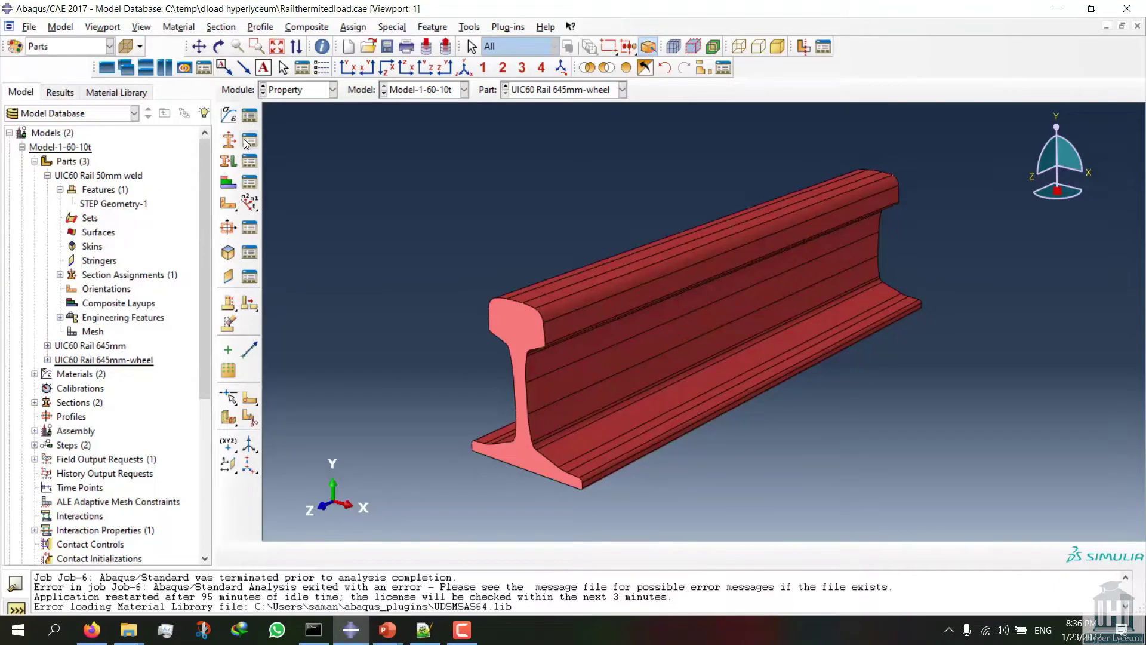
Step: Switch to the Assembly module and colour-code the rail assembly by parts
{"action": "left_click", "coordinate": [301, 89]}
{"action": "left_click", "coordinate": [300, 134]}
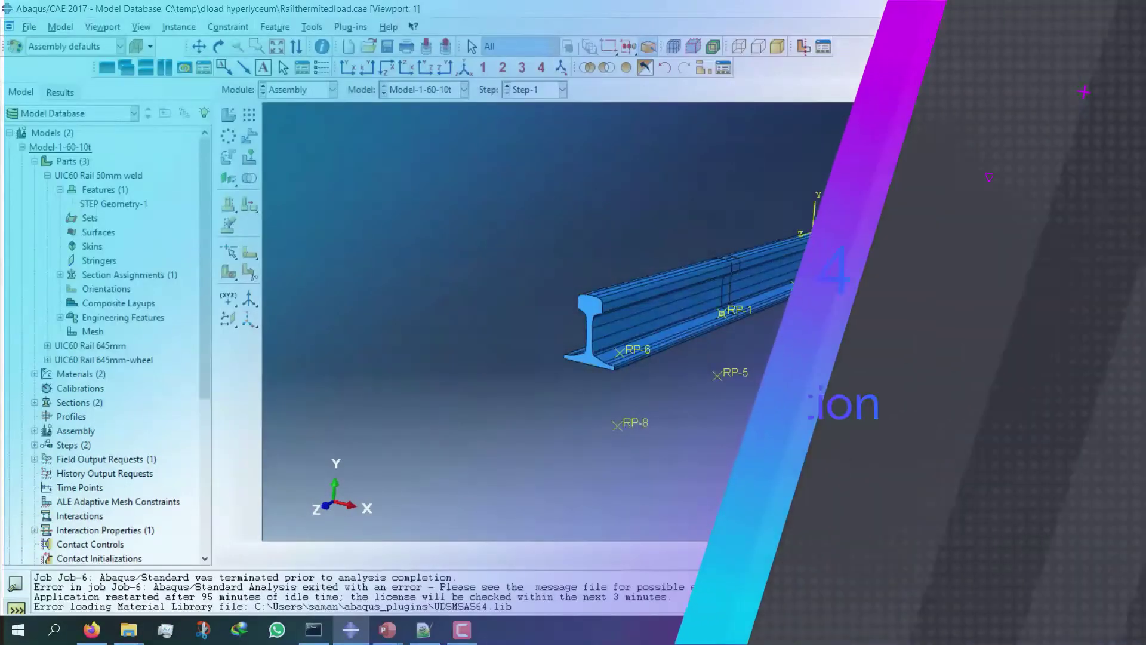
{"action": "left_click_drag", "start_coordinate": [603, 334], "coordinate": [588, 354]}
{"action": "middle_click_drag", "start_coordinate": [591, 352], "coordinate": [507, 343], "text": "ctrl+alt"}
{"action": "left_click", "coordinate": [120, 46]}
{"action": "left_click", "coordinate": [66, 73]}
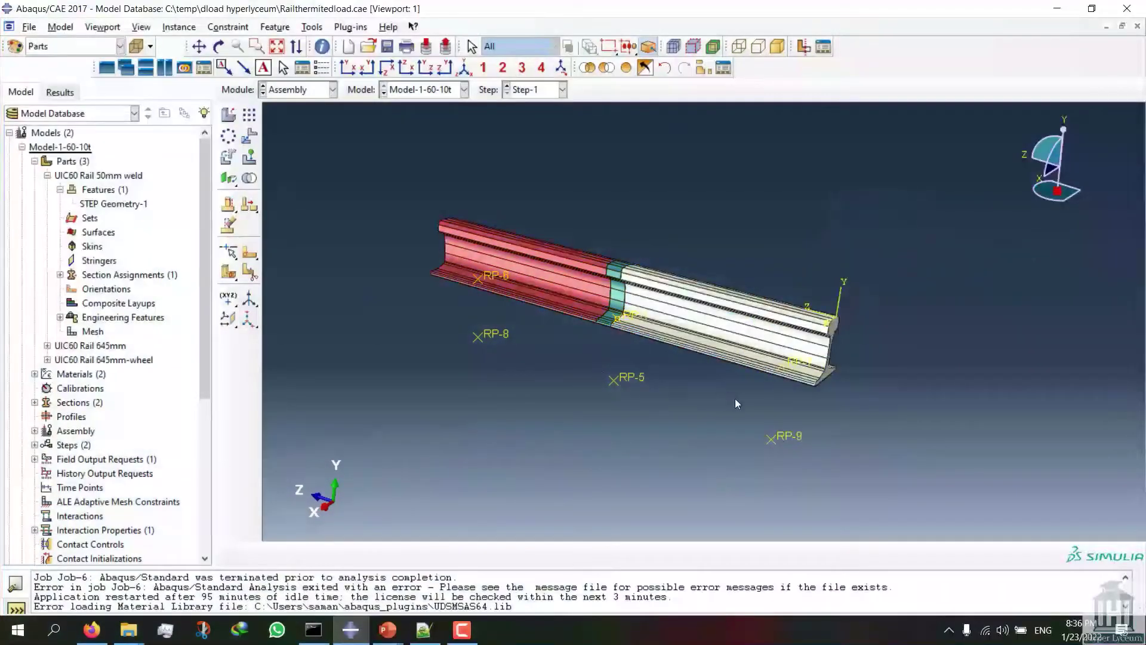
Step: Examine the thermite weld between the two rails and the coordinate system on the rail head's end face
{"action": "scroll", "coordinate": [615, 322], "scroll_direction": "up", "scroll_amount": 5}
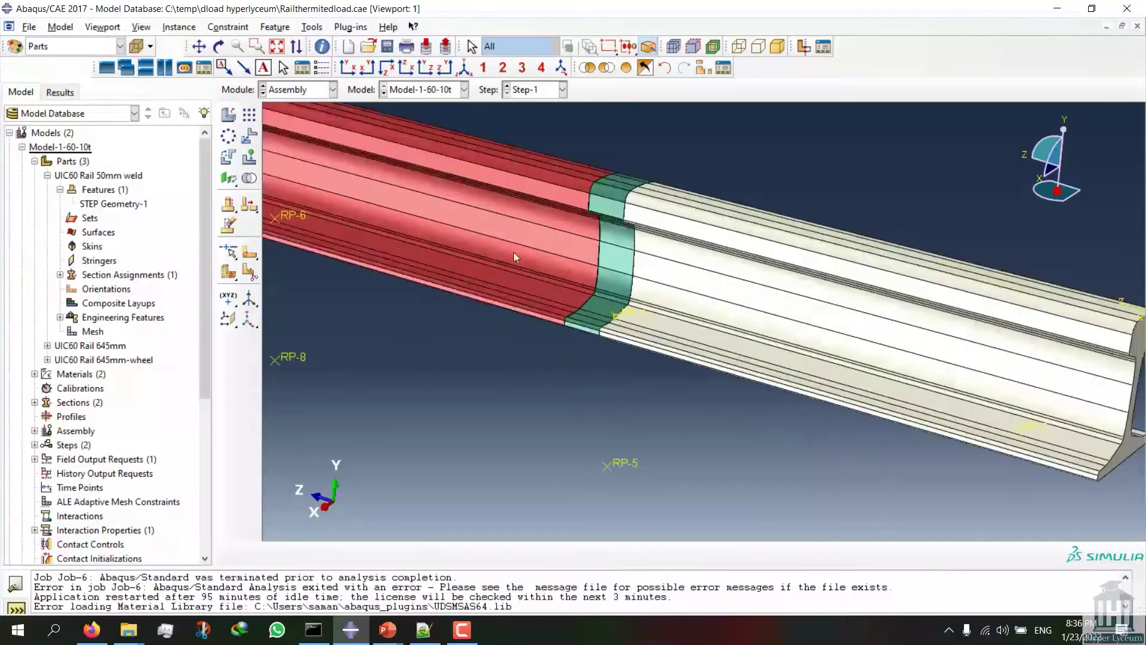
{"action": "scroll", "coordinate": [604, 299], "scroll_direction": "down", "scroll_amount": 5}
{"action": "left_click_drag", "start_coordinate": [604, 299], "coordinate": [674, 324], "text": "ctrl+alt"}
{"action": "middle_click_drag", "start_coordinate": [674, 324], "coordinate": [734, 352], "text": "ctrl+alt"}
{"action": "scroll", "coordinate": [536, 301], "scroll_direction": "up", "scroll_amount": 5}
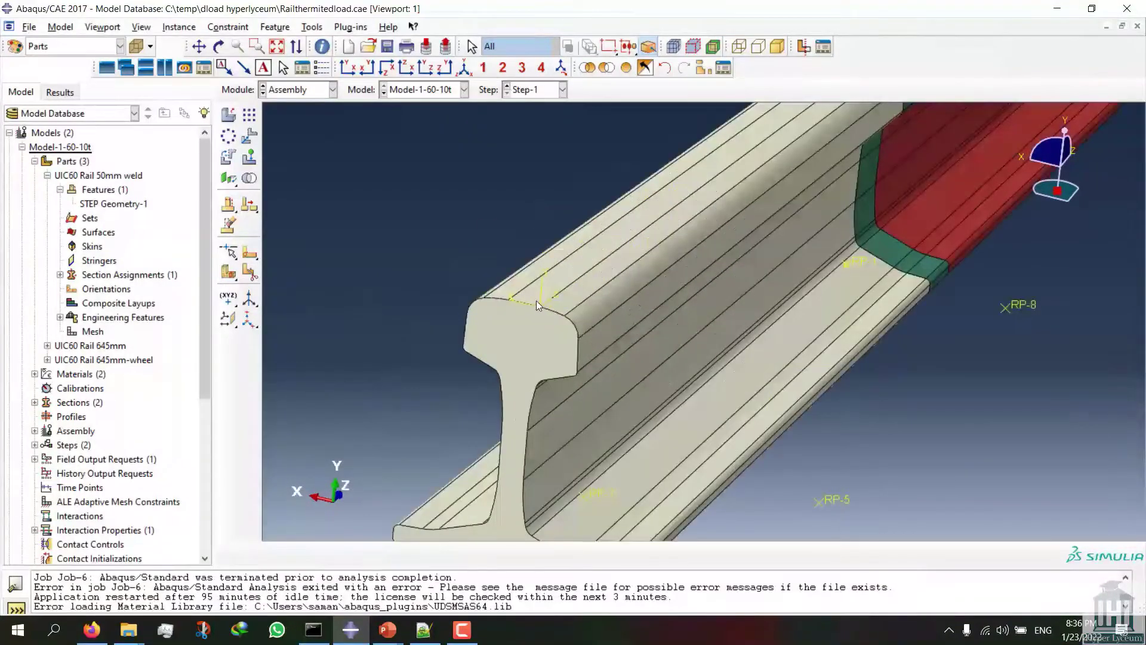
{"action": "scroll", "coordinate": [561, 309], "scroll_direction": "up", "scroll_amount": 2}
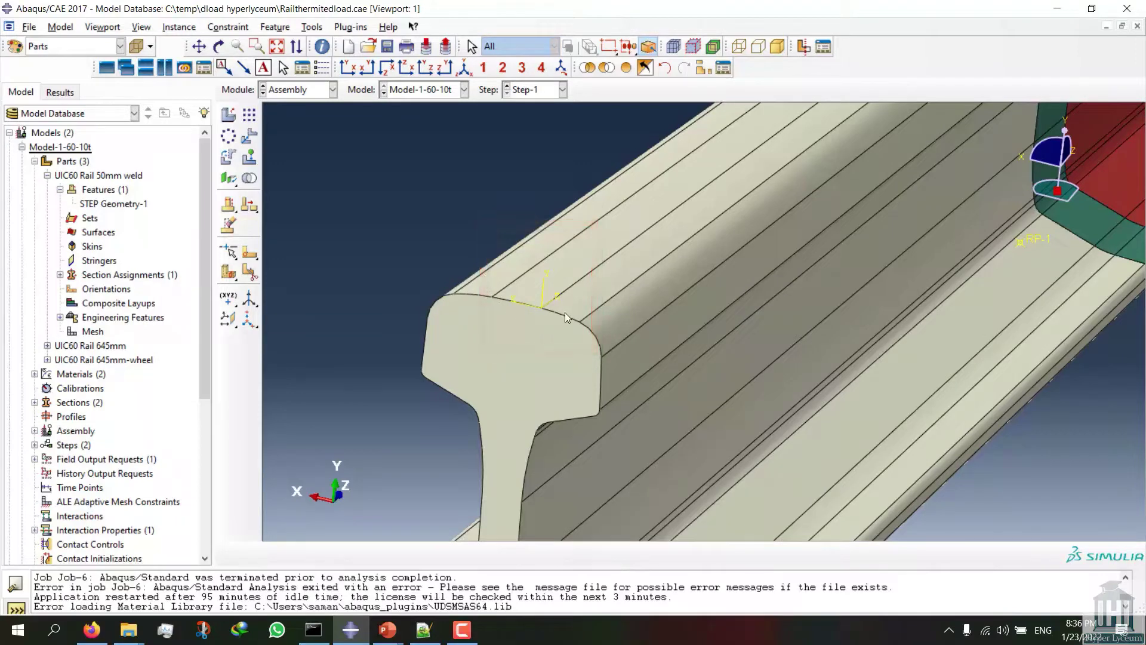
{"action": "scroll", "coordinate": [553, 290], "scroll_direction": "down", "scroll_amount": 5}
{"action": "scroll", "coordinate": [554, 290], "scroll_direction": "down", "scroll_amount": 2}
Step: Switch to the Step module and open the Step Manager
{"action": "left_click", "coordinate": [298, 89]}
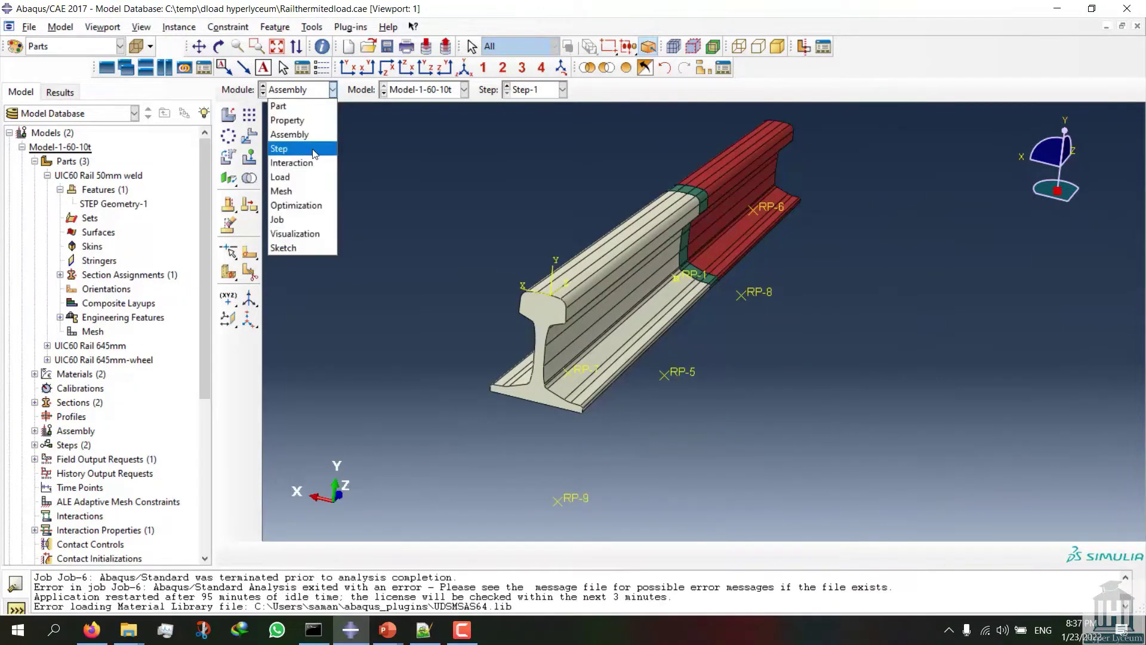
{"action": "left_click", "coordinate": [286, 147]}
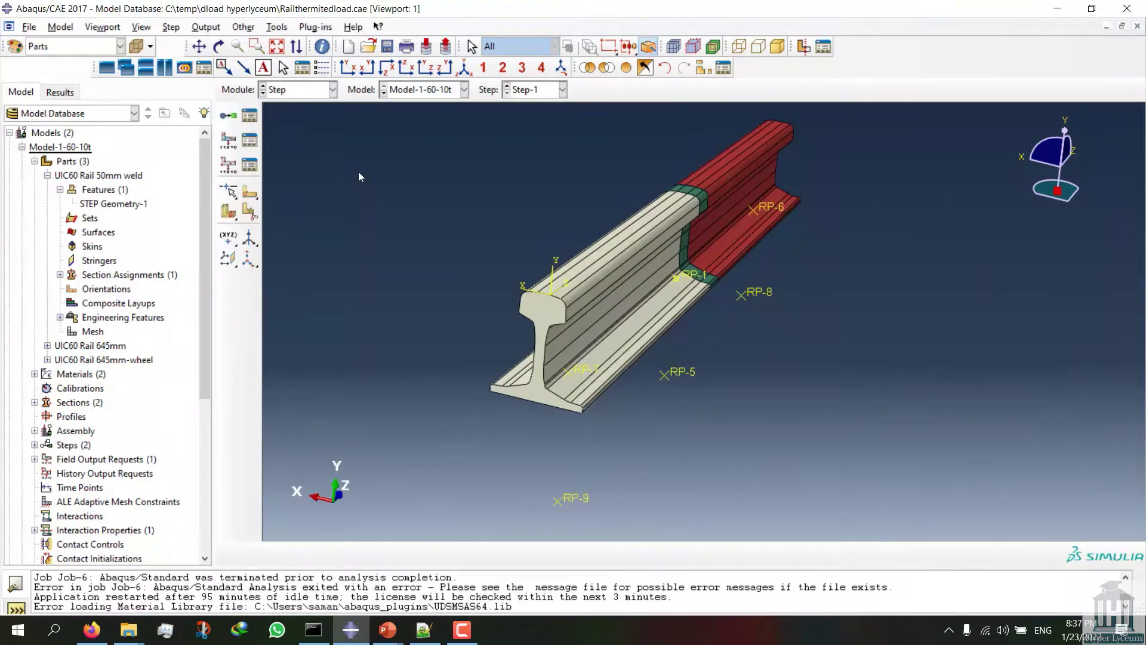
{"action": "left_click", "coordinate": [248, 118]}
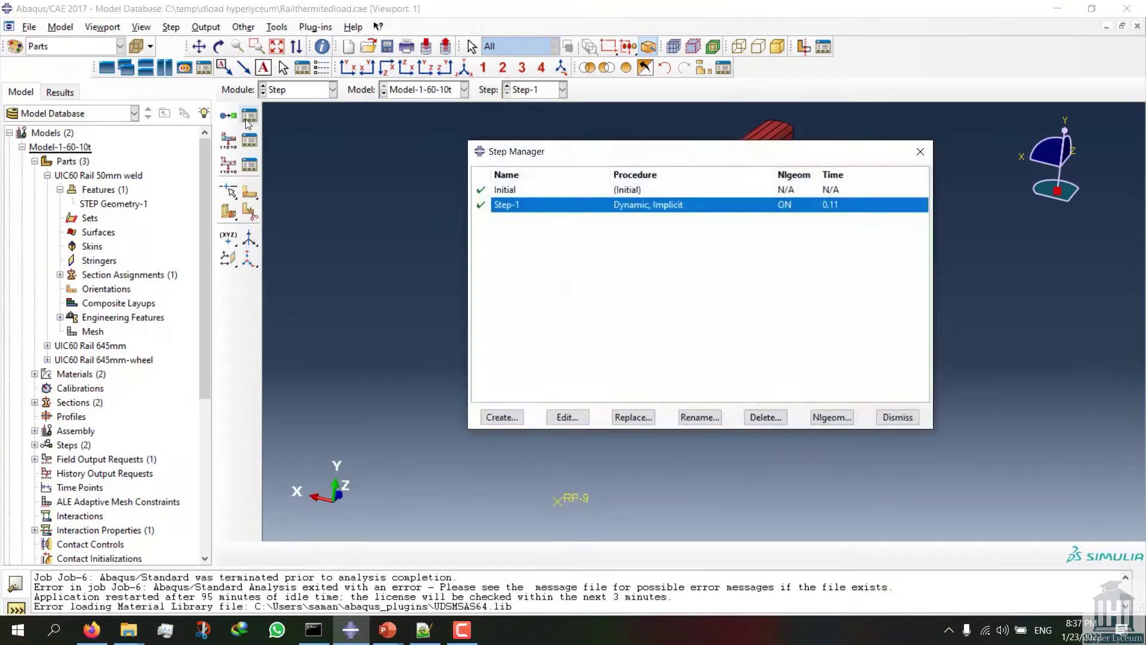
Step: Review the time period and incrementation settings of Step-1, and close its editor and the Step Manager without changes
{"action": "double_click", "coordinate": [833, 204]}
{"action": "left_click_drag", "start_coordinate": [605, 260], "coordinate": [556, 259]}
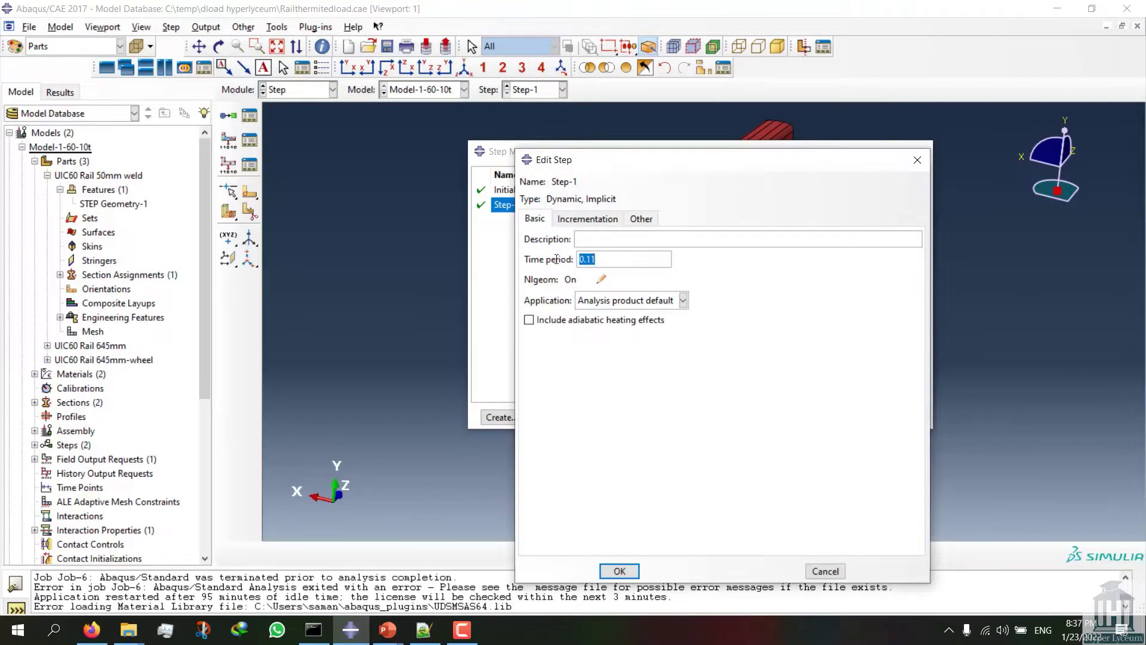
{"action": "left_click", "coordinate": [580, 219]}
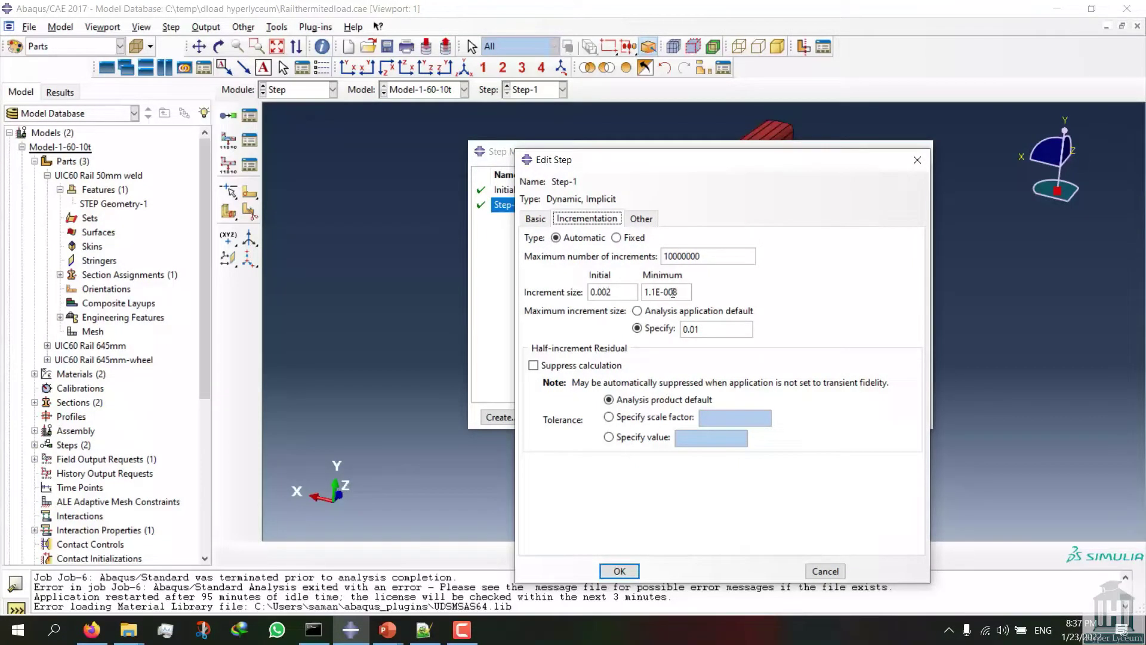
{"action": "left_click_drag", "start_coordinate": [689, 292], "coordinate": [634, 298]}
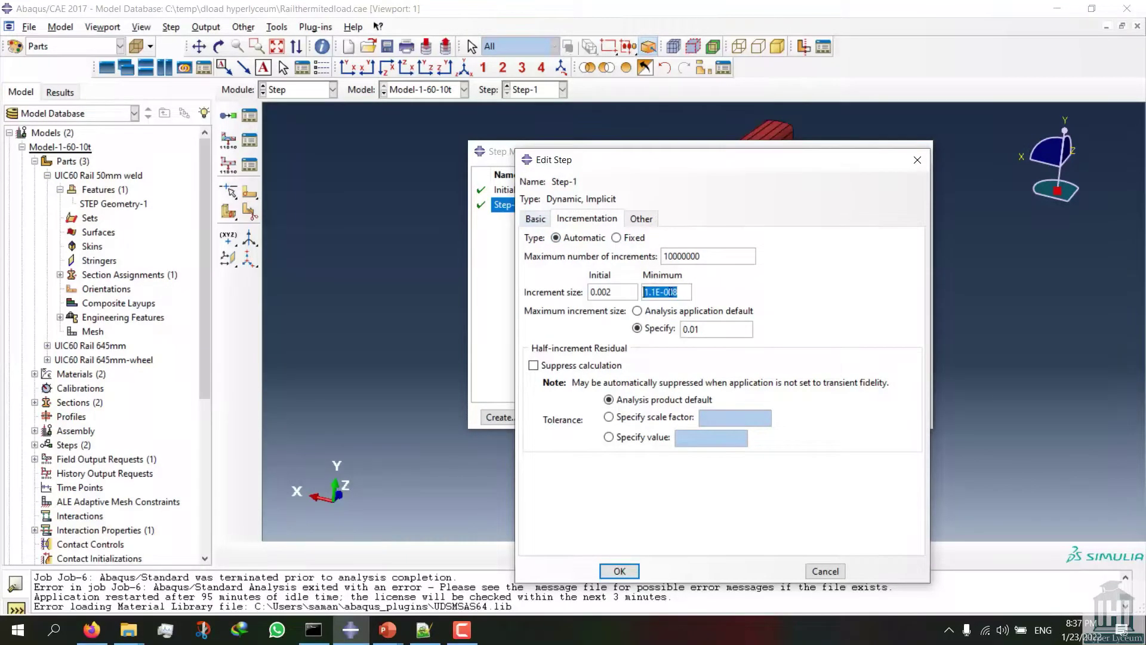
{"action": "left_click", "coordinate": [536, 220]}
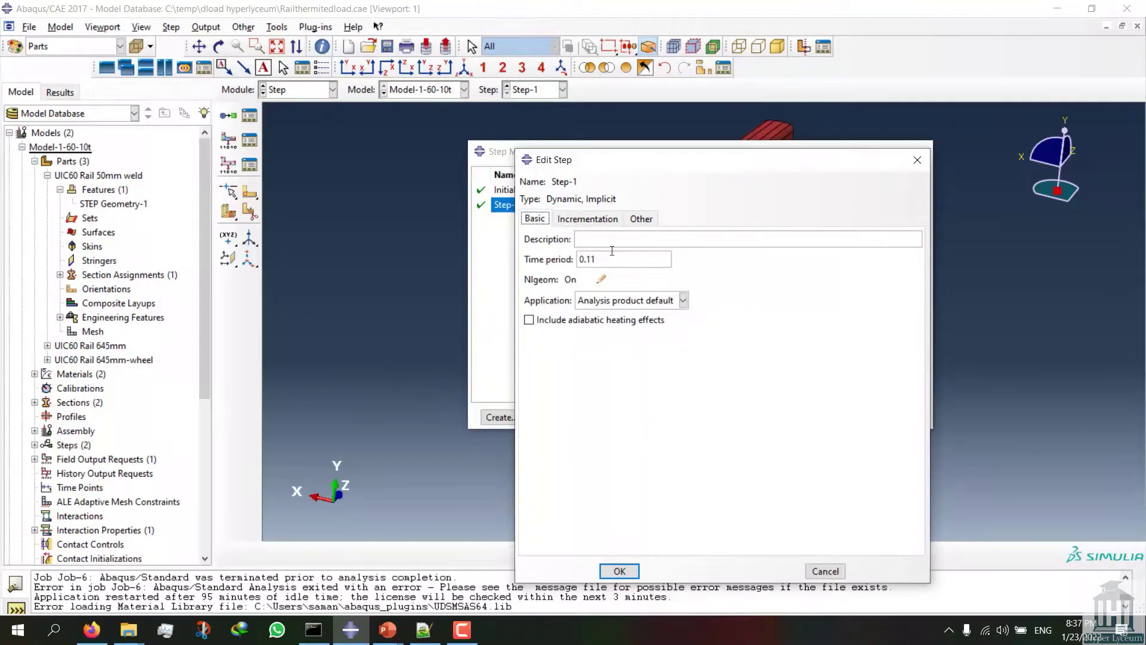
{"action": "left_click_drag", "start_coordinate": [612, 259], "coordinate": [565, 259]}
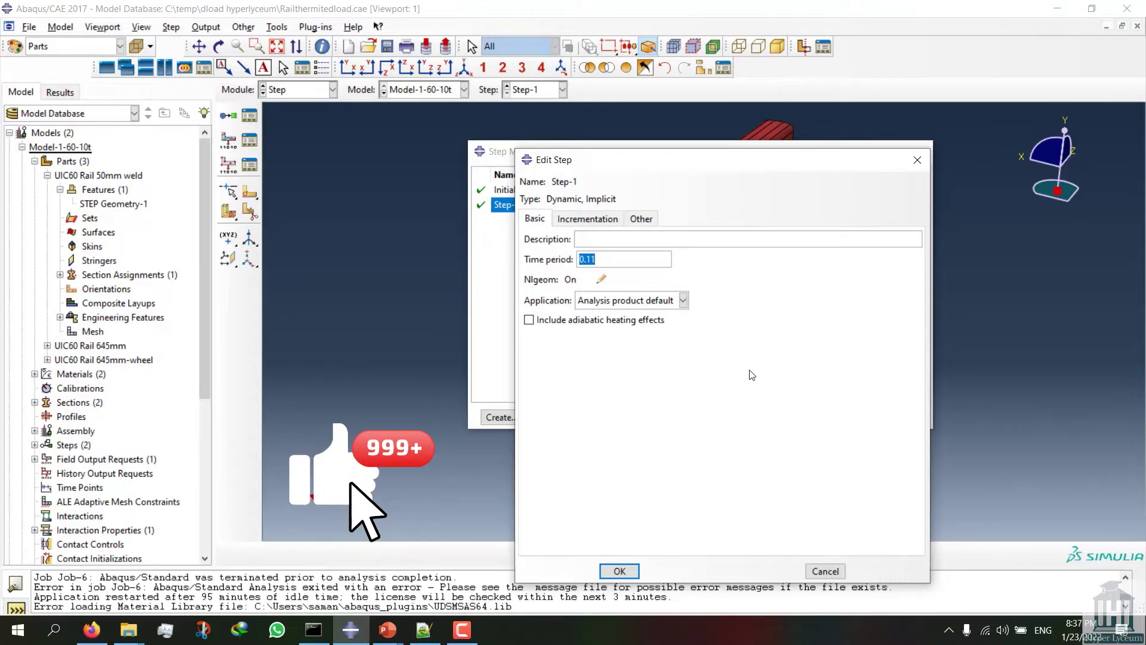
{"action": "left_click", "coordinate": [825, 571]}
{"action": "left_click", "coordinate": [450, 340]}
Step: Switch to the Interaction module and bring the weld and the connectors beneath the rails into close view
{"action": "left_click", "coordinate": [332, 90]}
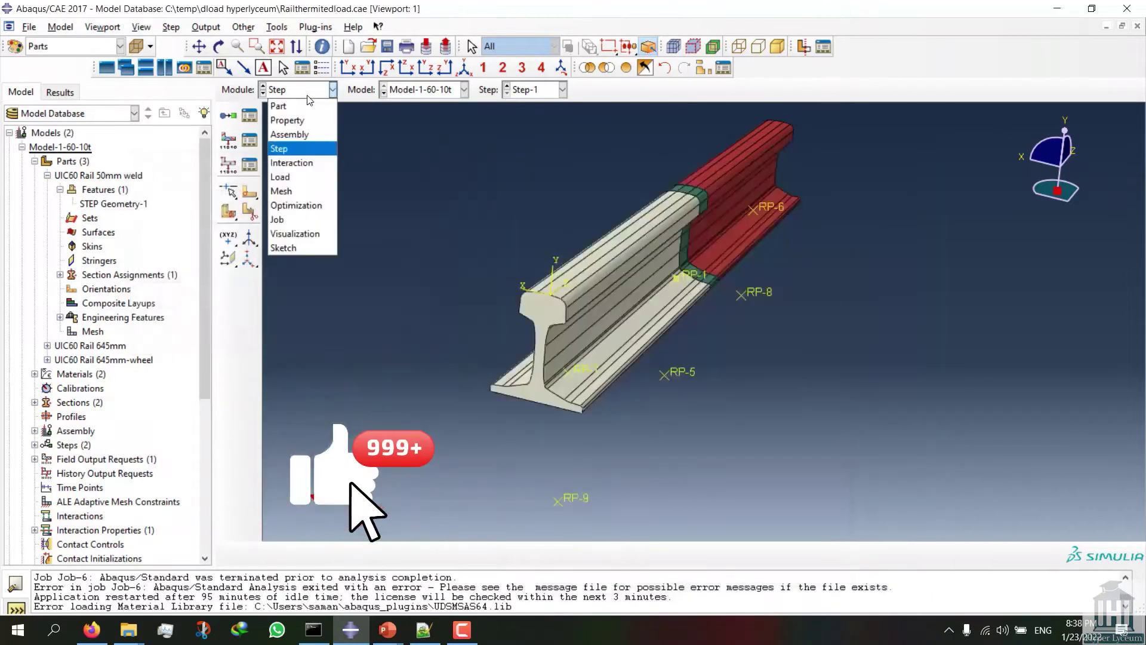
{"action": "left_click", "coordinate": [321, 166]}
{"action": "left_click", "coordinate": [219, 46]}
{"action": "left_click_drag", "start_coordinate": [596, 263], "coordinate": [676, 326]}
{"action": "key", "text": "Escape"}
{"action": "left_click_drag", "start_coordinate": [740, 382], "coordinate": [698, 278], "text": "ctrl+alt"}
{"action": "scroll", "coordinate": [698, 272], "scroll_direction": "up", "scroll_amount": 3}
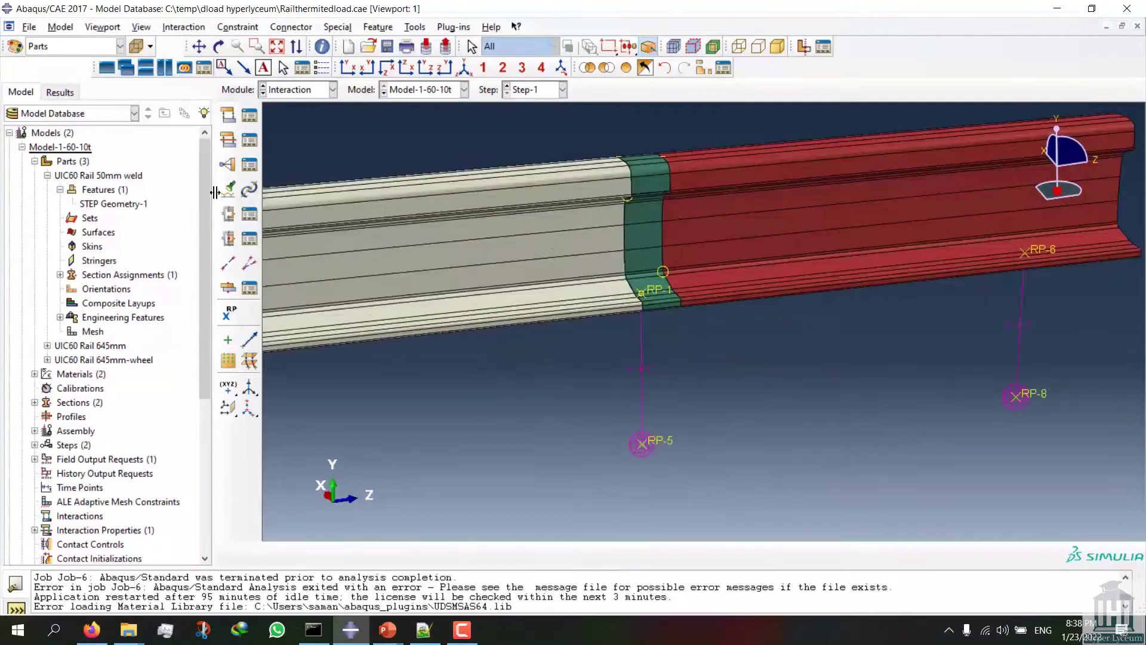
Step: Open the Constraint Manager and review the settings of tie Constraint-7, leaving its editor without changes
{"action": "left_click", "coordinate": [250, 164]}
{"action": "middle_click_drag", "start_coordinate": [735, 346], "coordinate": [895, 445], "text": "ctrl+alt"}
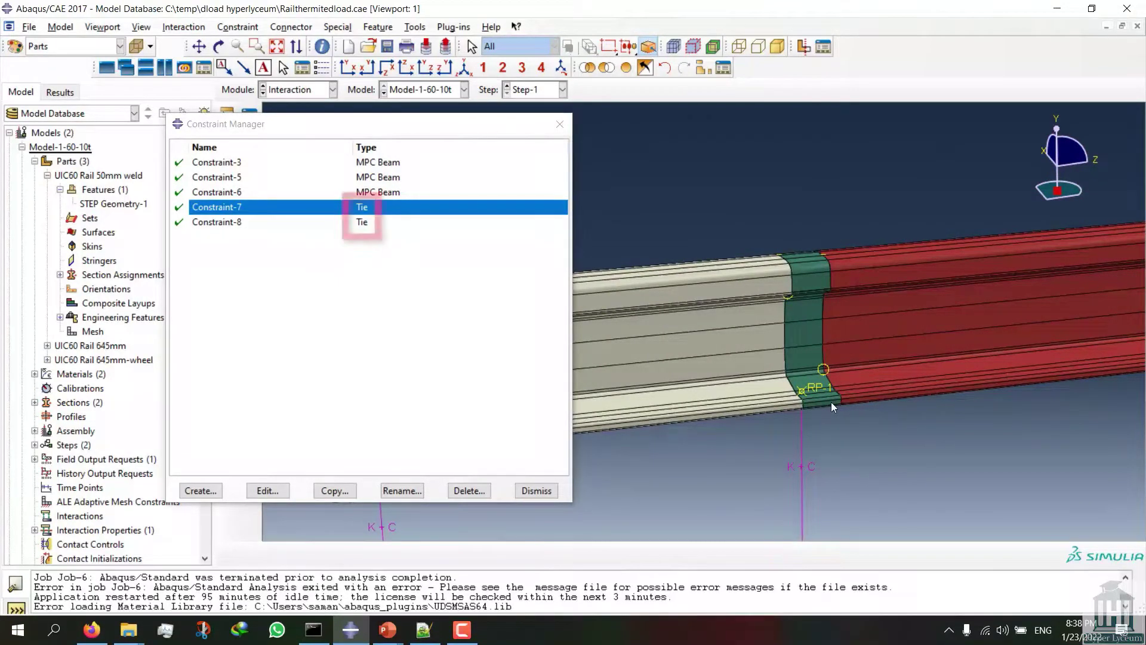
{"action": "left_click_drag", "start_coordinate": [767, 349], "coordinate": [740, 334], "text": "ctrl+alt"}
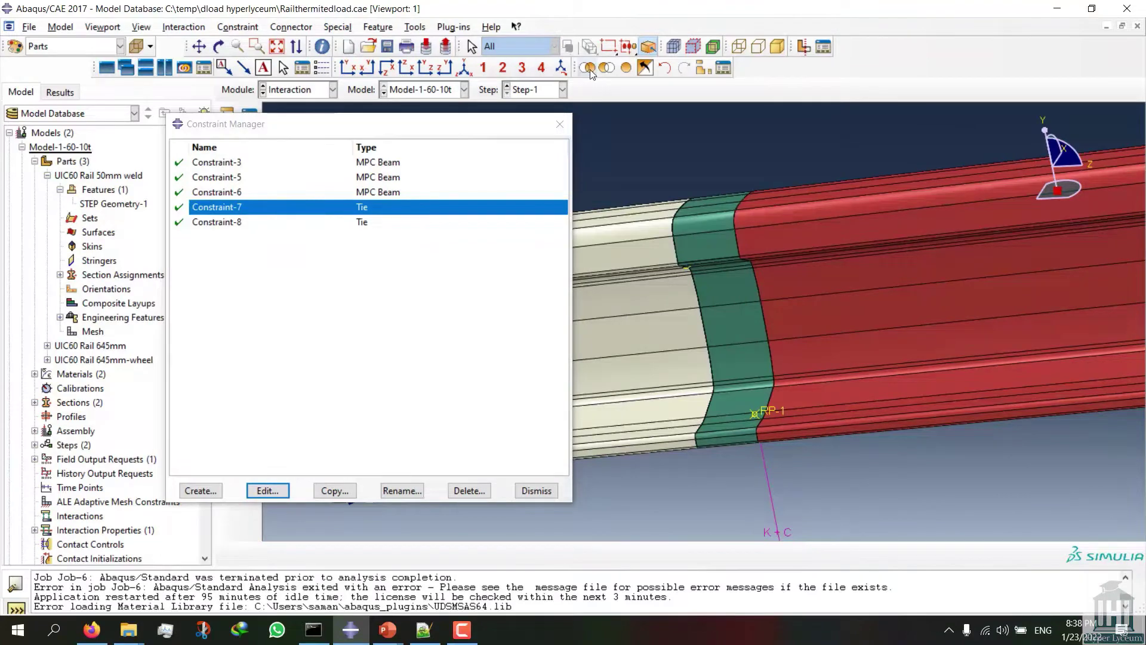
{"action": "left_click", "coordinate": [267, 490]}
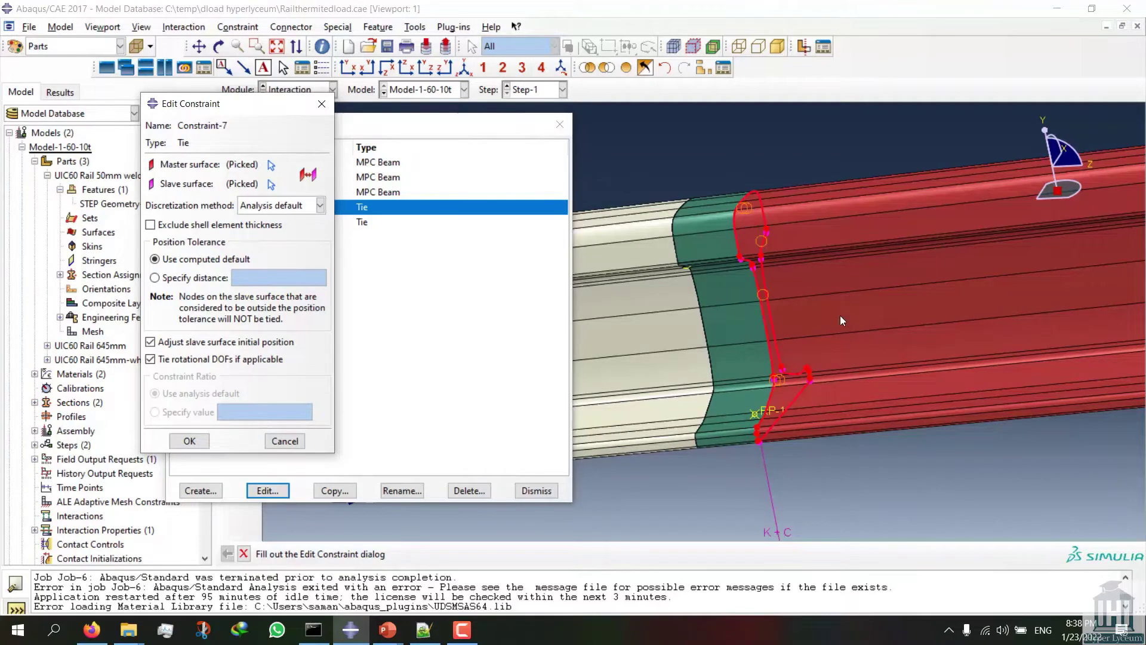
{"action": "left_click", "coordinate": [285, 440]}
Step: Display only the thermite weld part and examine the weld face used by tie Constraint-7
{"action": "left_click", "coordinate": [587, 68]}
{"action": "left_click", "coordinate": [745, 349]}
{"action": "left_click", "coordinate": [443, 553]}
{"action": "left_click", "coordinate": [267, 490]}
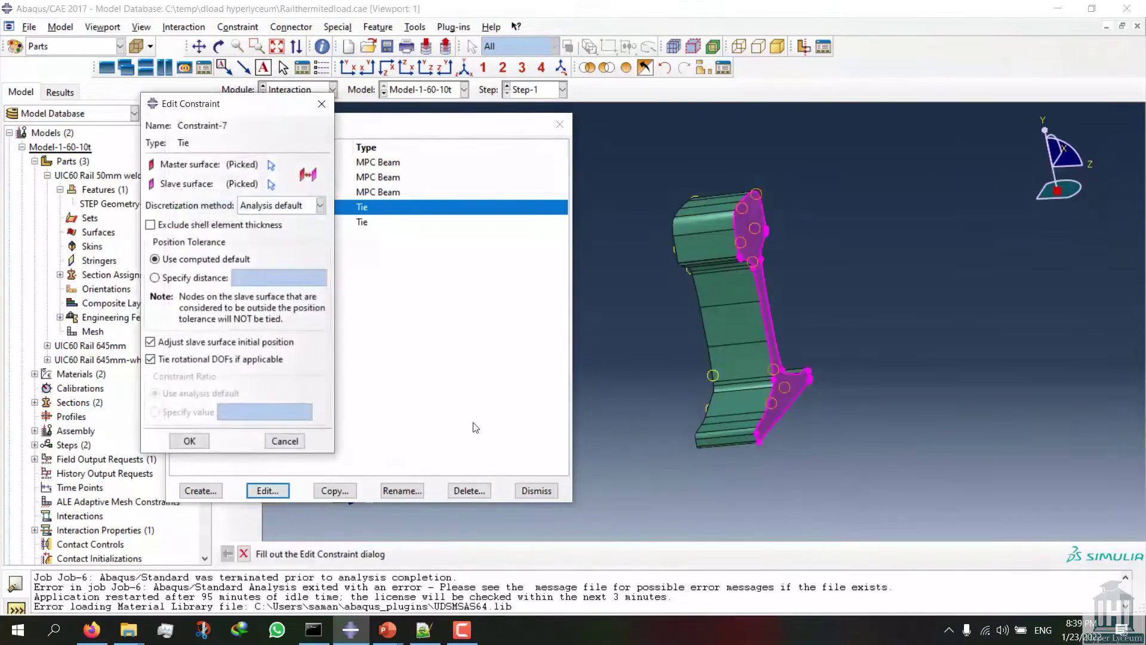
{"action": "left_click_drag", "start_coordinate": [719, 349], "coordinate": [784, 336], "text": "ctrl+alt"}
{"action": "left_click", "coordinate": [321, 104]}
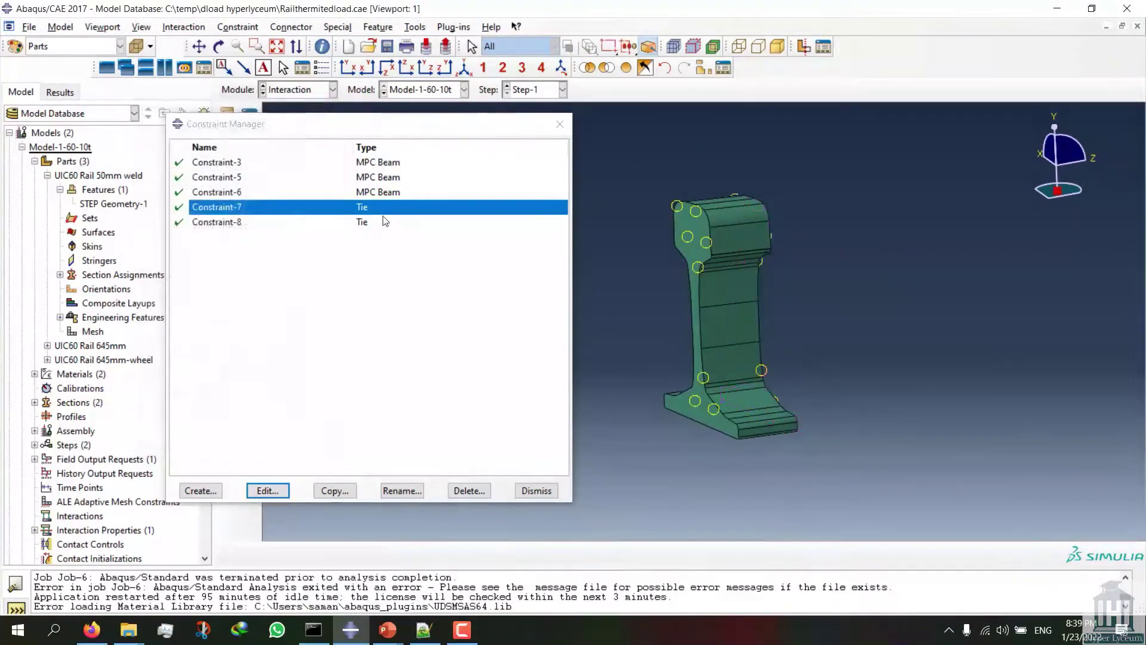
Step: Review tie Constraint-8 on the weld's opposite face, and close its editor and the Constraint Manager without changes
{"action": "left_click", "coordinate": [216, 221]}
{"action": "left_click", "coordinate": [268, 490]}
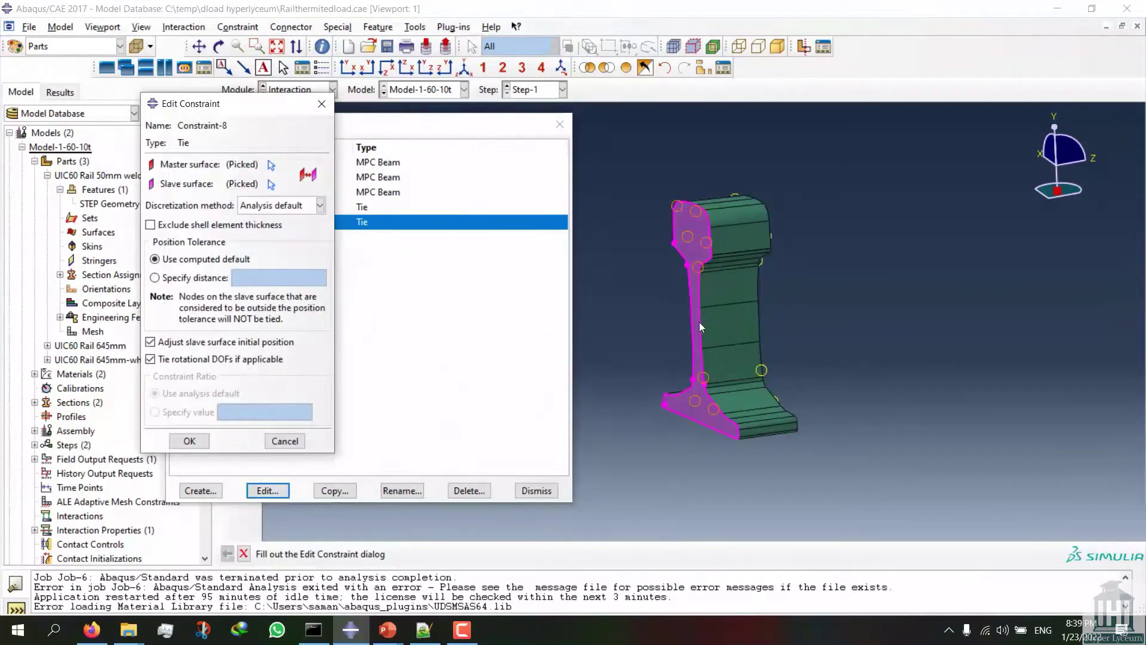
{"action": "left_click", "coordinate": [278, 442]}
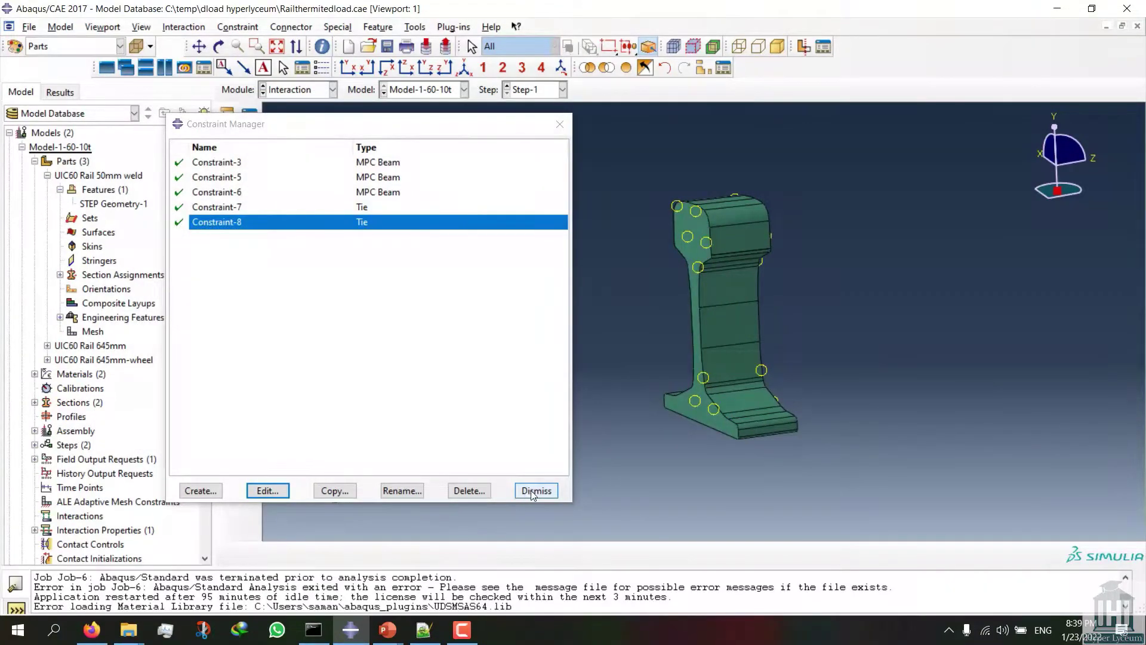
{"action": "left_click", "coordinate": [535, 490]}
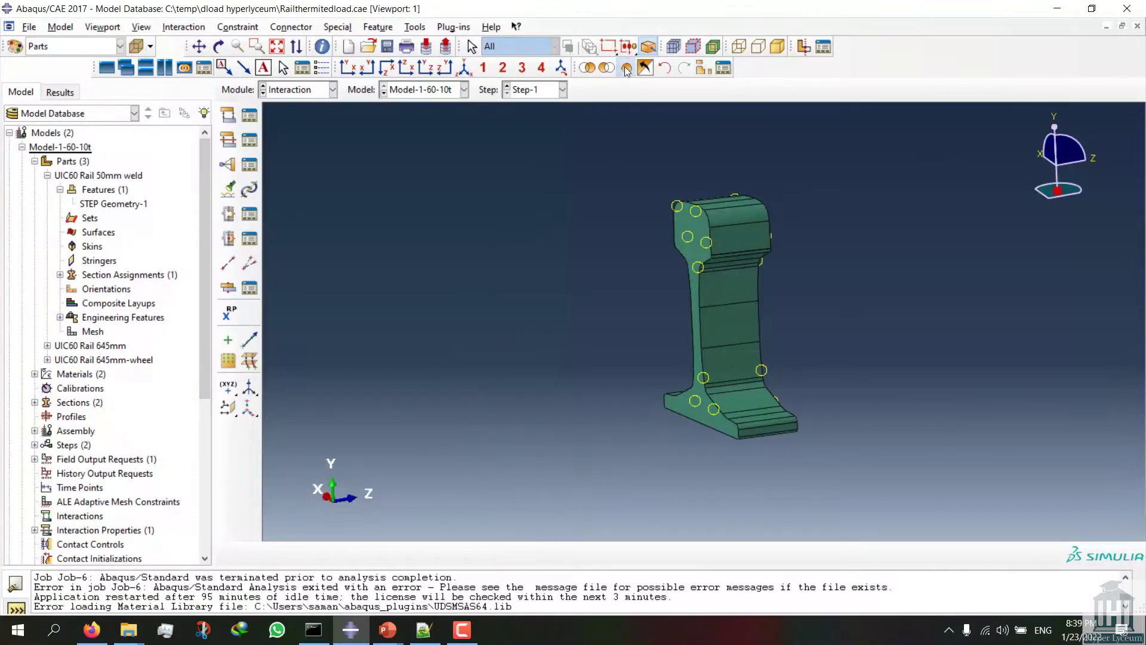
Step: Show the complete rail assembly again and reopen the Constraint Manager
{"action": "scroll", "coordinate": [626, 256], "scroll_direction": "up", "scroll_amount": 5}
{"action": "scroll", "coordinate": [628, 253], "scroll_direction": "down", "scroll_amount": 5}
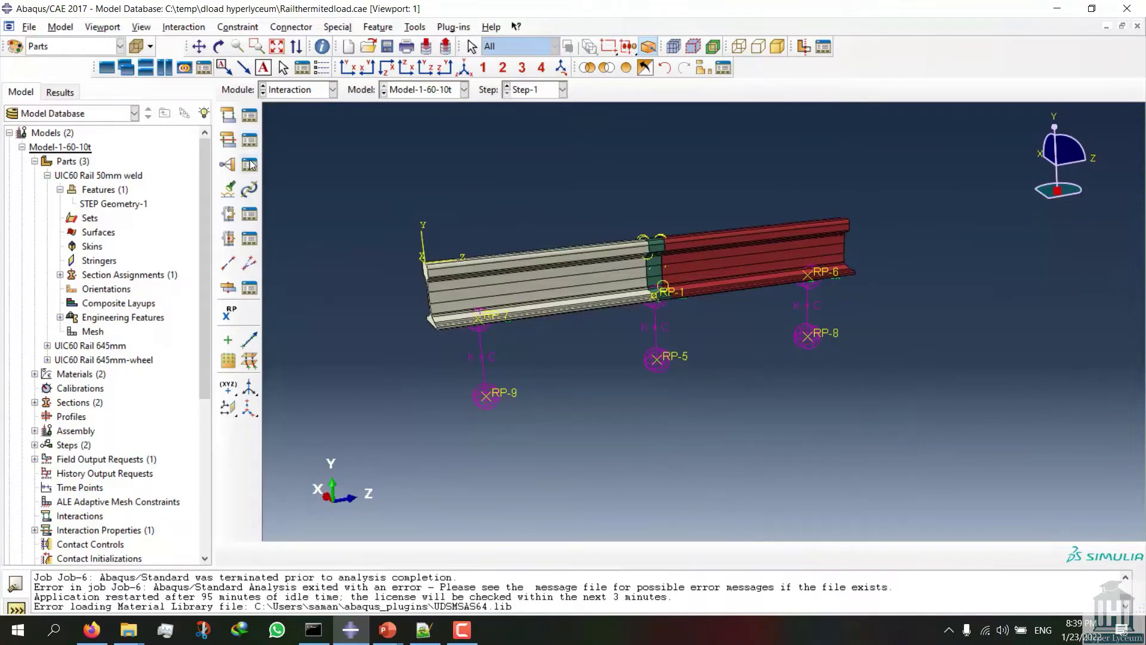
{"action": "left_click", "coordinate": [249, 163]}
{"action": "left_click_drag", "start_coordinate": [650, 323], "coordinate": [704, 313], "text": "ctrl+alt"}
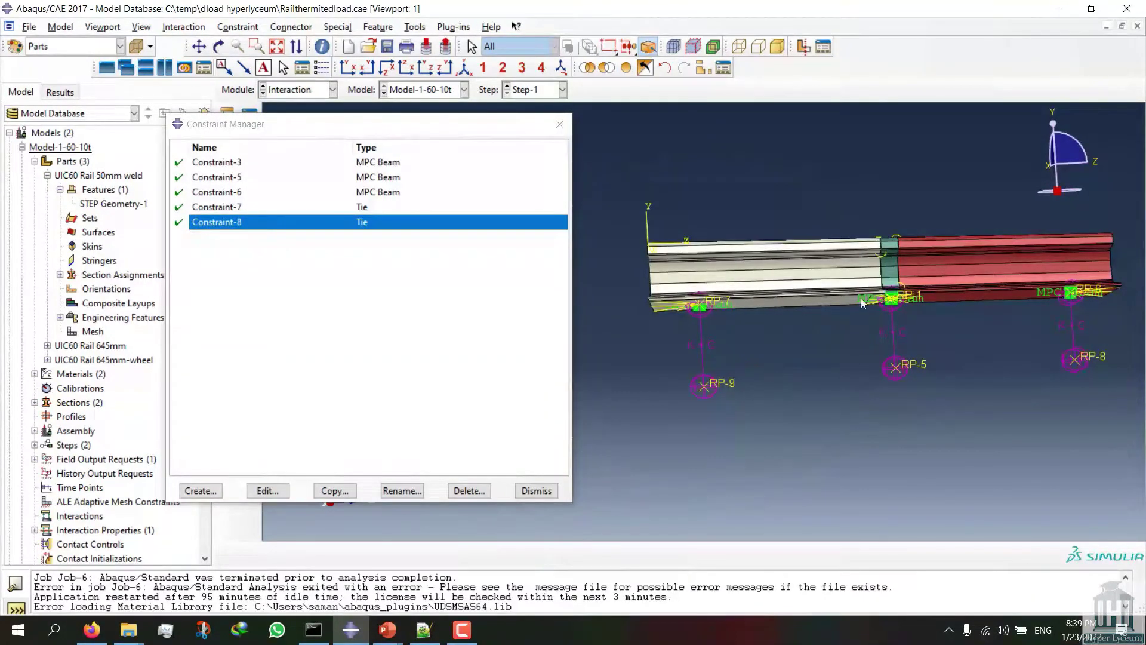
{"action": "left_click", "coordinate": [268, 490]}
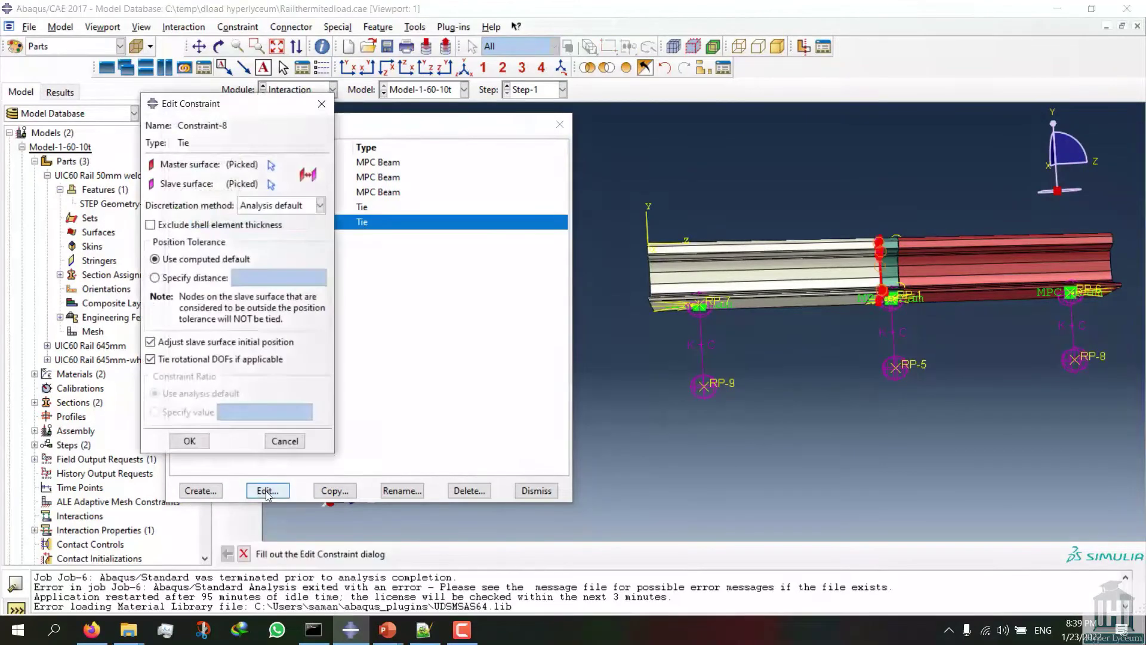
{"action": "left_click", "coordinate": [298, 412]}
Step: Review the MPC beam constraints Constraint-6 and Constraint-5 beneath the rails, and close the Constraint Manager without changes
{"action": "left_click", "coordinate": [363, 192]}
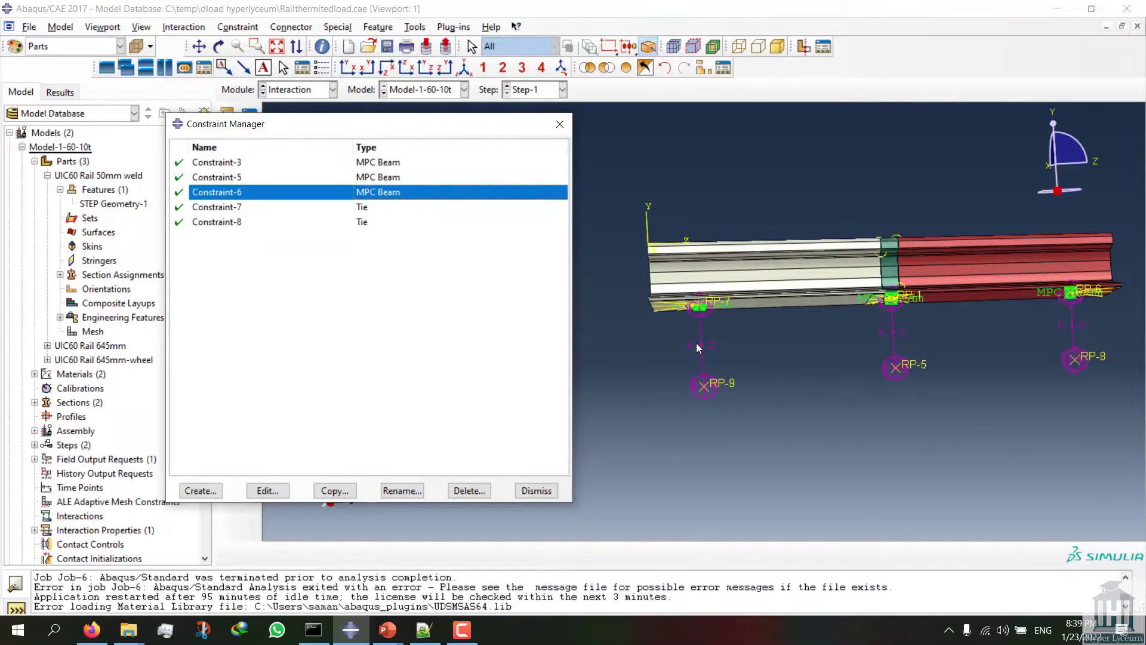
{"action": "left_click_drag", "start_coordinate": [755, 332], "coordinate": [774, 374], "text": "ctrl+alt"}
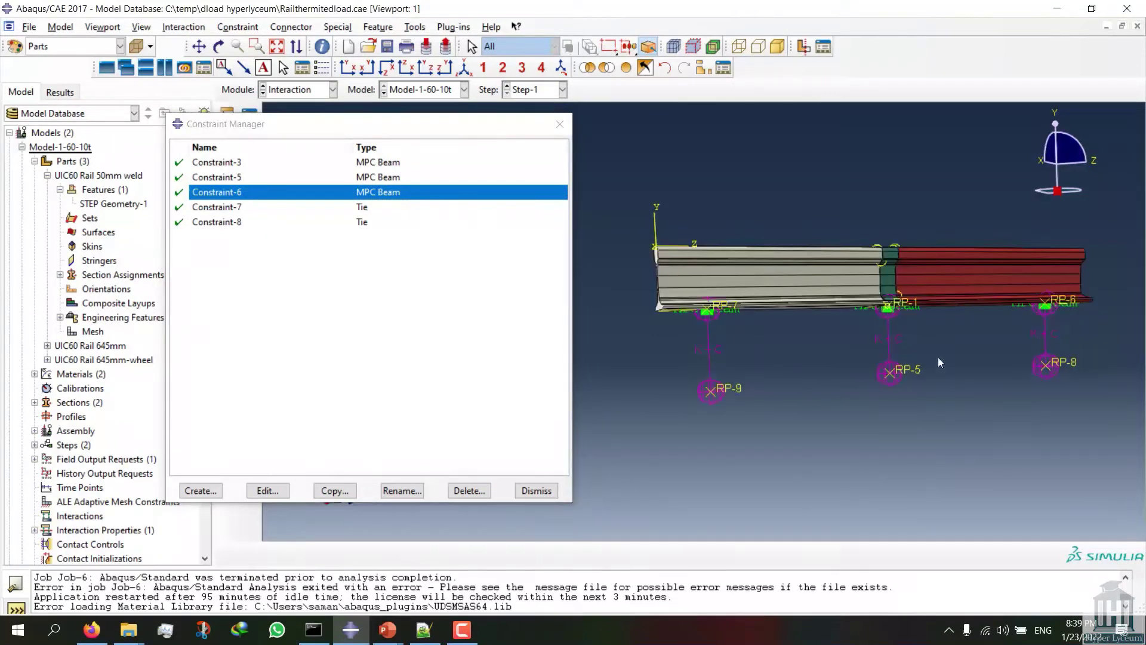
{"action": "left_click_drag", "start_coordinate": [922, 409], "coordinate": [685, 300], "text": "ctrl+alt"}
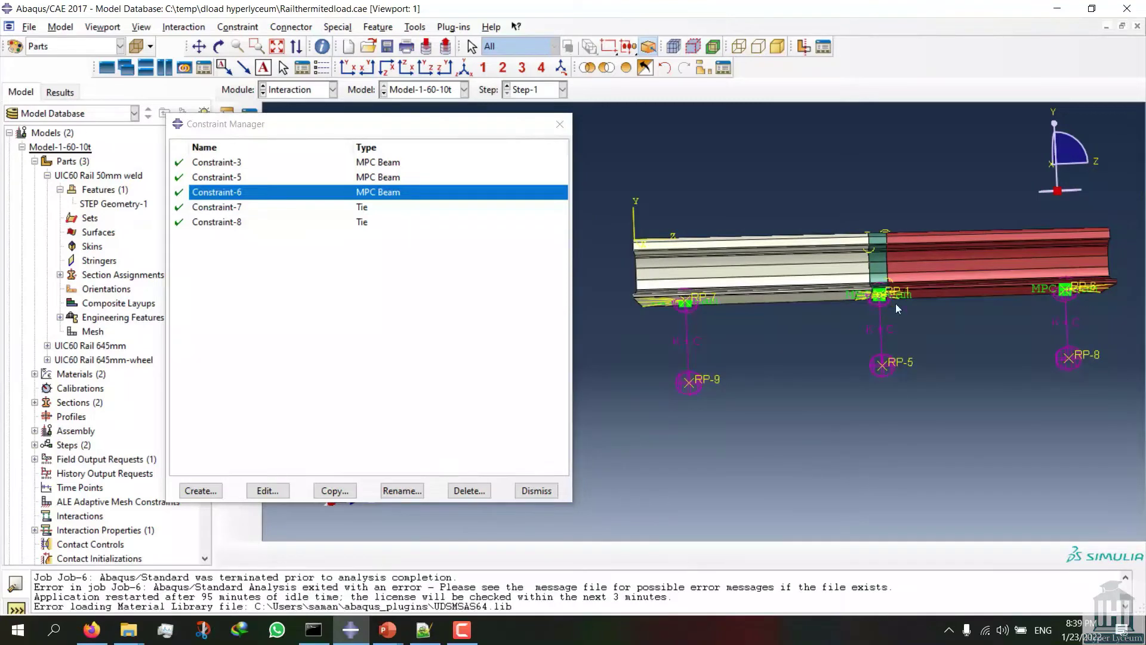
{"action": "left_click", "coordinate": [267, 490]}
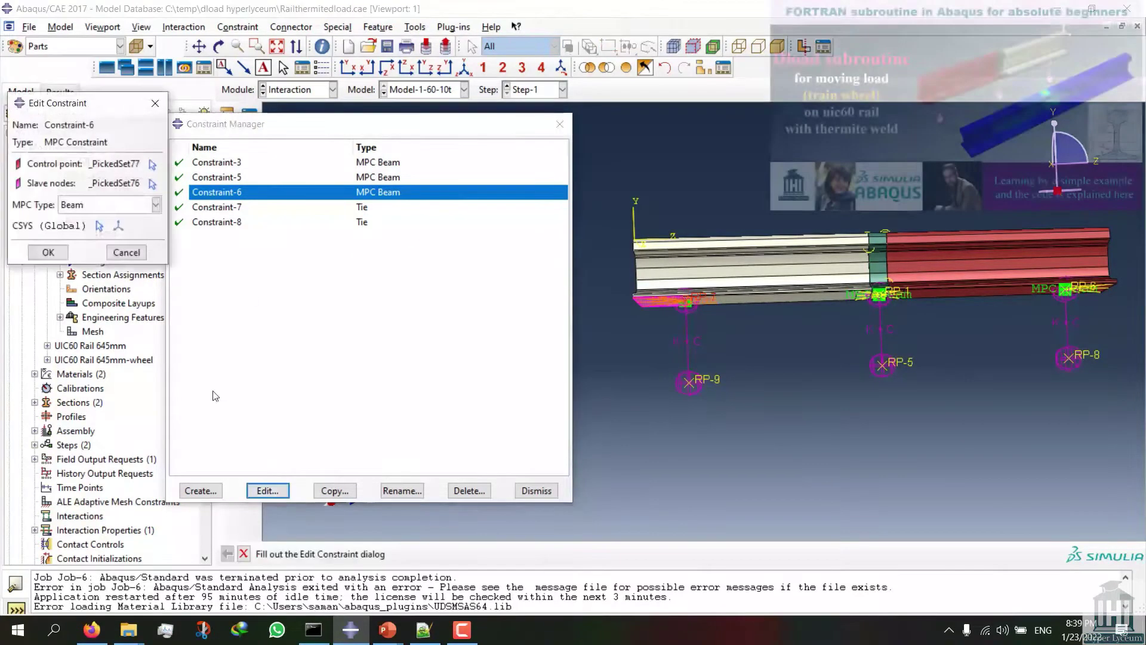
{"action": "left_click", "coordinate": [141, 251]}
{"action": "left_click", "coordinate": [245, 177]}
{"action": "left_click", "coordinate": [267, 491]}
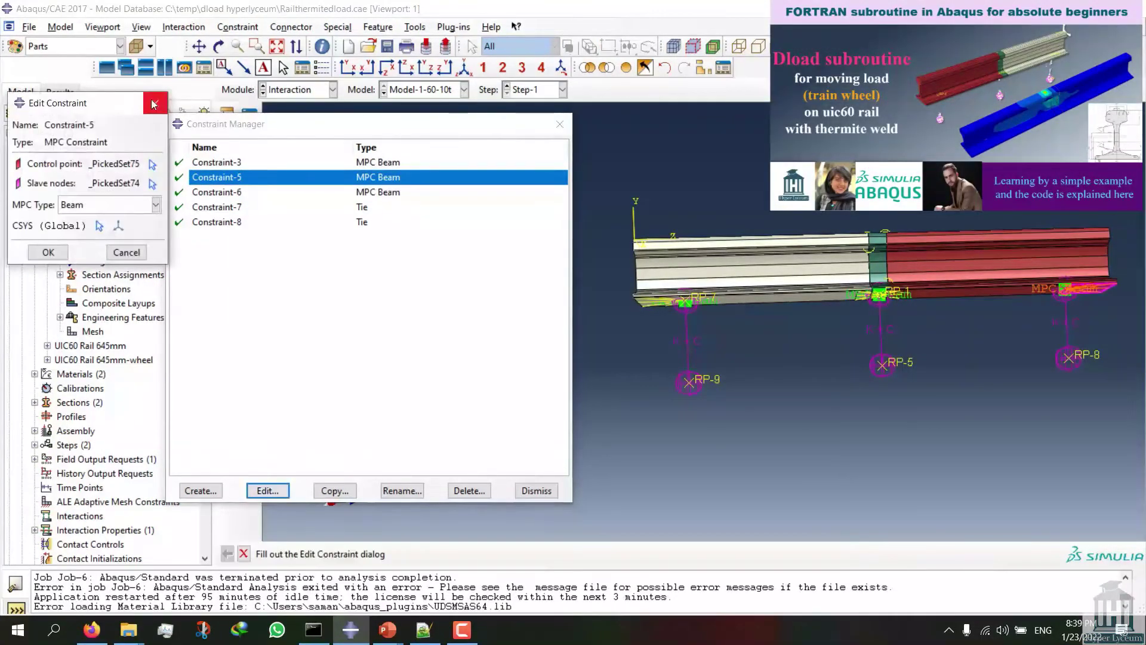
{"action": "left_click", "coordinate": [160, 107]}
{"action": "left_click", "coordinate": [535, 490]}
Step: Open the Springs/Dashpots Manager and review the point pair, spring stiffness and dashpot coefficient of Springs/Dashpots-2 without changes
{"action": "left_click", "coordinate": [337, 27]}
{"action": "mouse_move", "coordinate": [382, 58]}
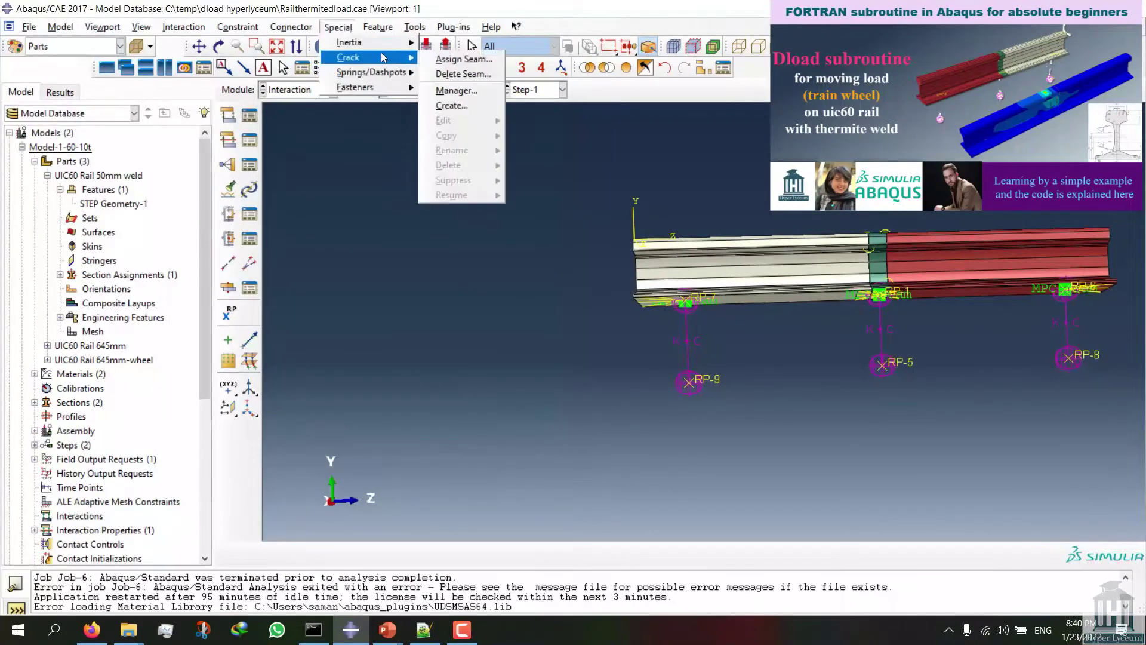
{"action": "left_click", "coordinate": [445, 74]}
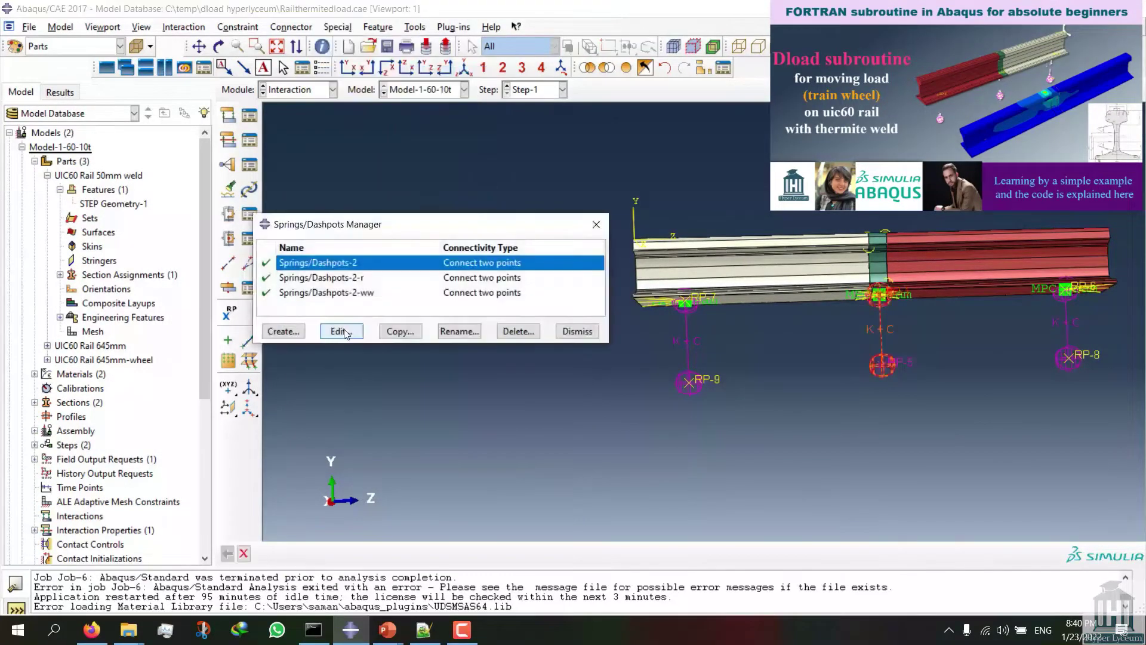
{"action": "left_click", "coordinate": [348, 331]}
{"action": "left_click_drag", "start_coordinate": [419, 123], "coordinate": [350, 118]}
{"action": "left_click_drag", "start_coordinate": [297, 397], "coordinate": [336, 399]}
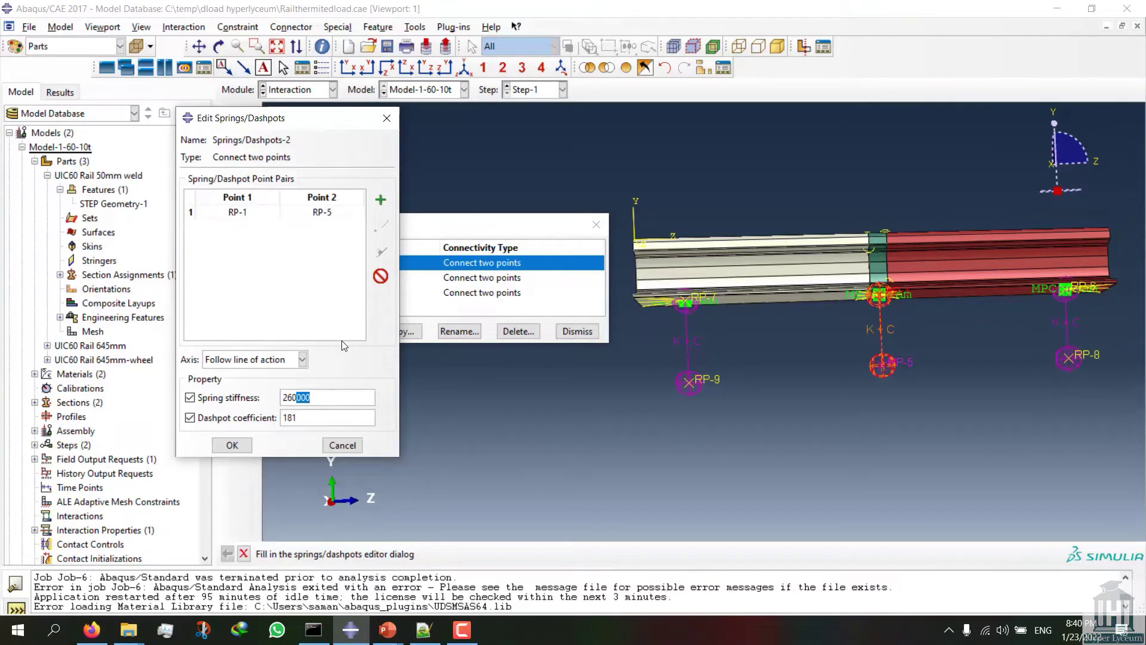
{"action": "left_click", "coordinate": [333, 423]}
{"action": "left_click_drag", "start_coordinate": [299, 419], "coordinate": [282, 418]}
{"action": "left_click", "coordinate": [350, 448]}
Step: Review the settings of Springs/Dashpots-2-r and Springs/Dashpots-2-ww, and close the Springs/Dashpots Manager without changes
{"action": "left_click", "coordinate": [358, 278]}
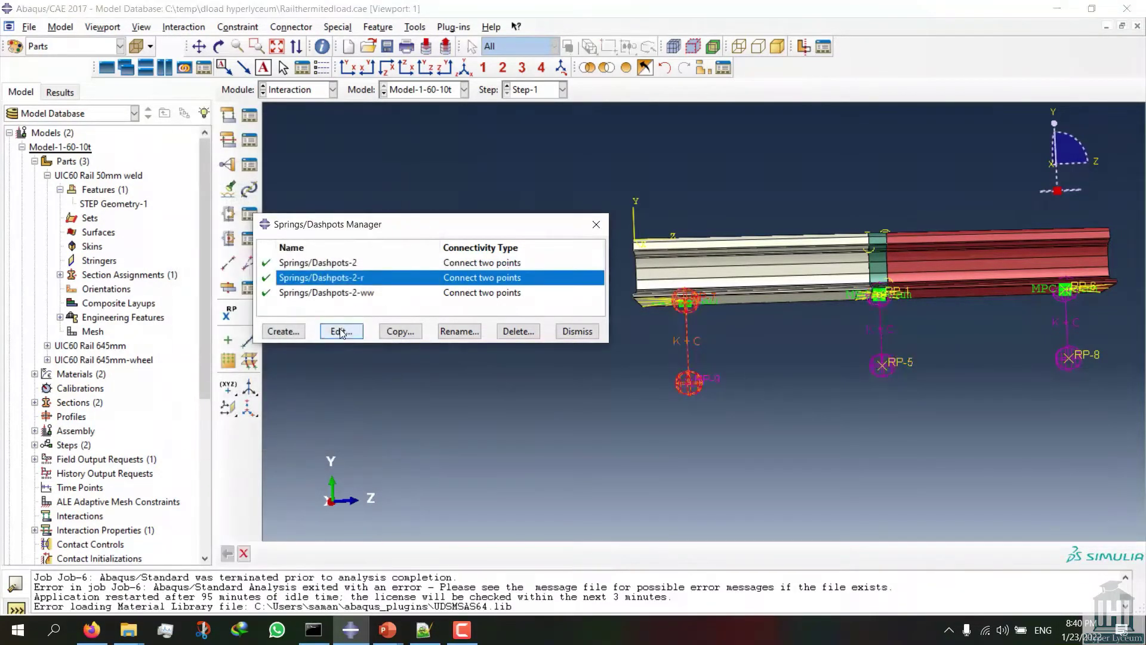
{"action": "left_click", "coordinate": [340, 331]}
{"action": "left_click", "coordinate": [342, 446]}
{"action": "left_click", "coordinate": [358, 292]}
{"action": "left_click", "coordinate": [341, 331]}
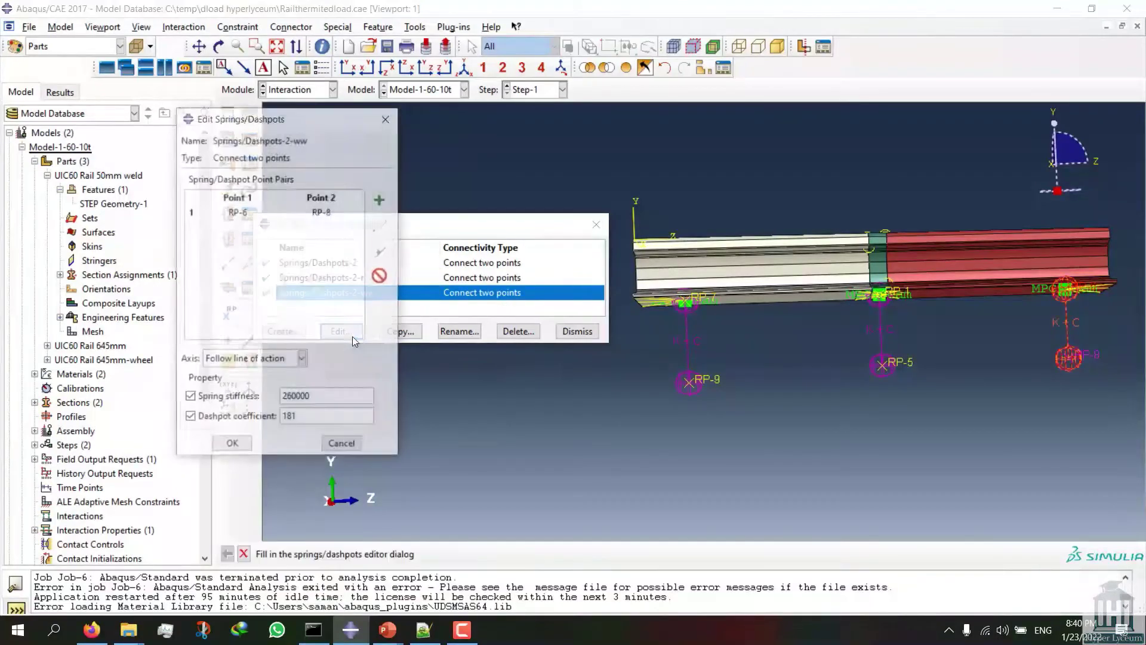
{"action": "left_click", "coordinate": [333, 445]}
{"action": "left_click", "coordinate": [577, 331]}
Step: Switch to the Load module and show the loads and boundary conditions on the rail assembly
{"action": "left_click", "coordinate": [322, 89]}
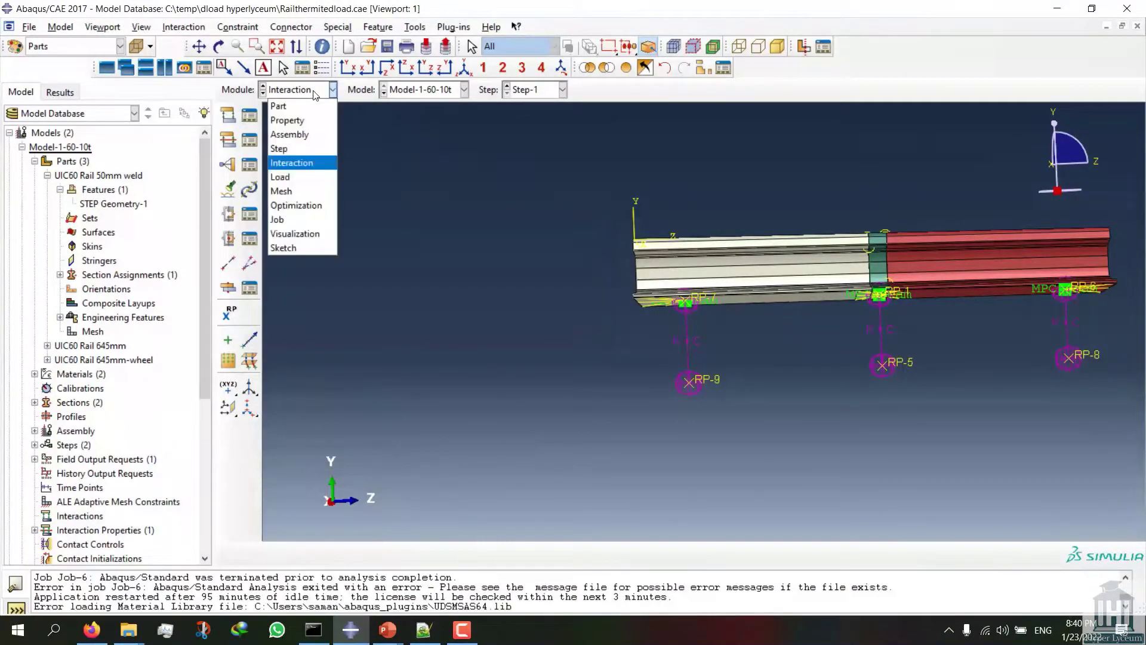
{"action": "left_click", "coordinate": [306, 183]}
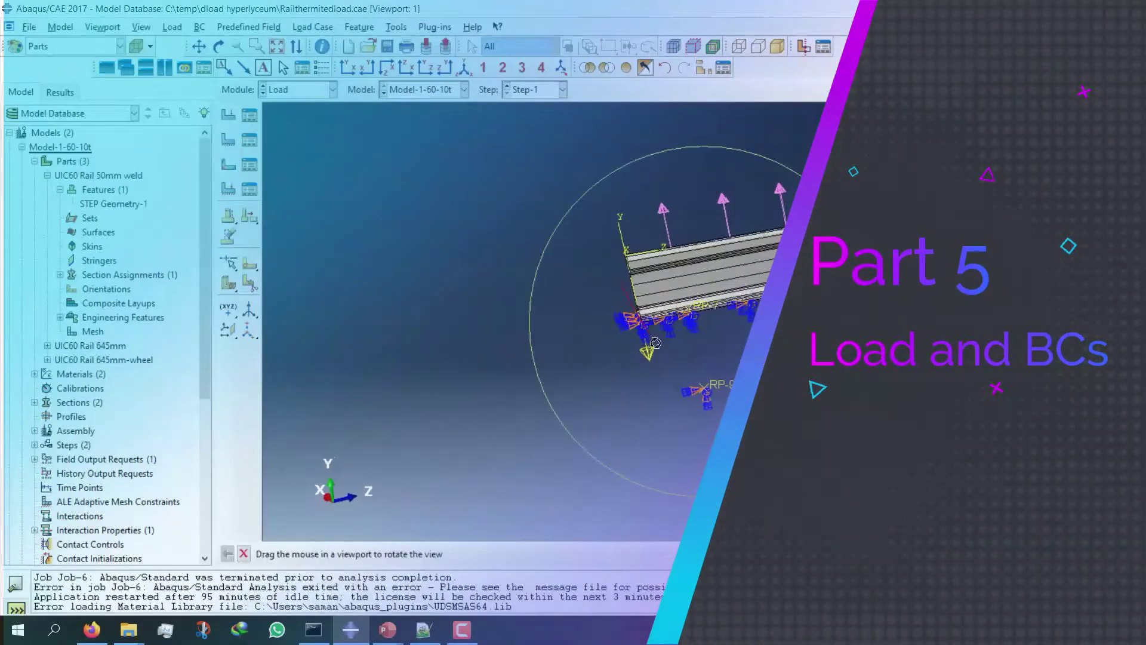
{"action": "left_click_drag", "start_coordinate": [654, 343], "coordinate": [719, 331]}
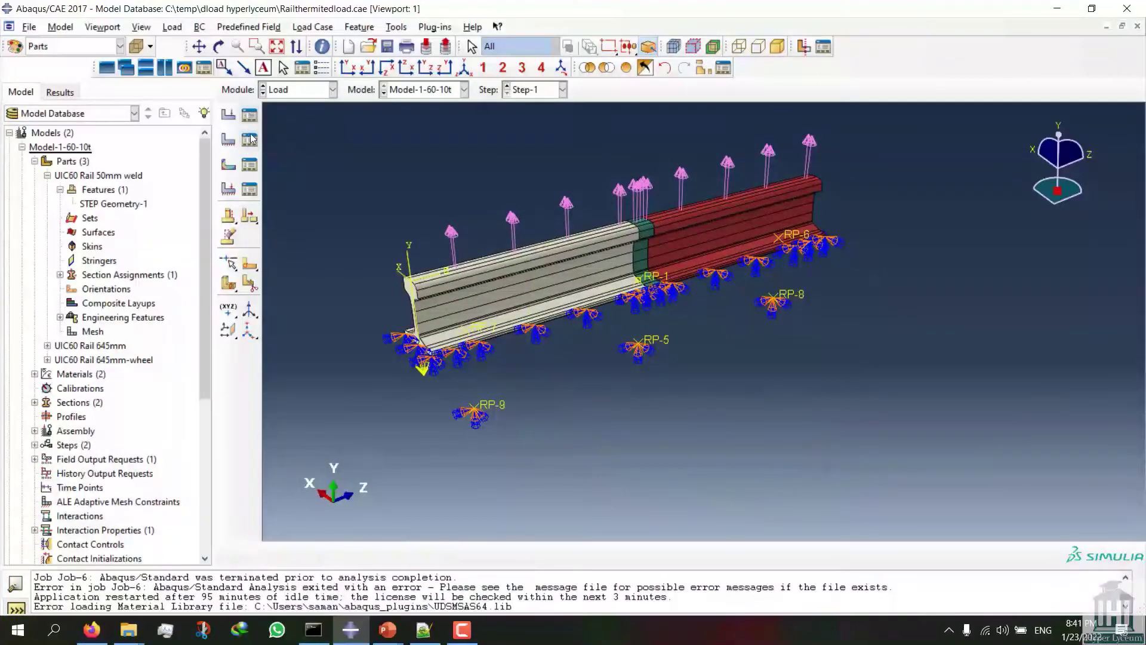
Step: Open the Boundary Condition Manager and review the fix-btum displacement/rotation condition on the rail's underside without changes
{"action": "left_click", "coordinate": [249, 137]}
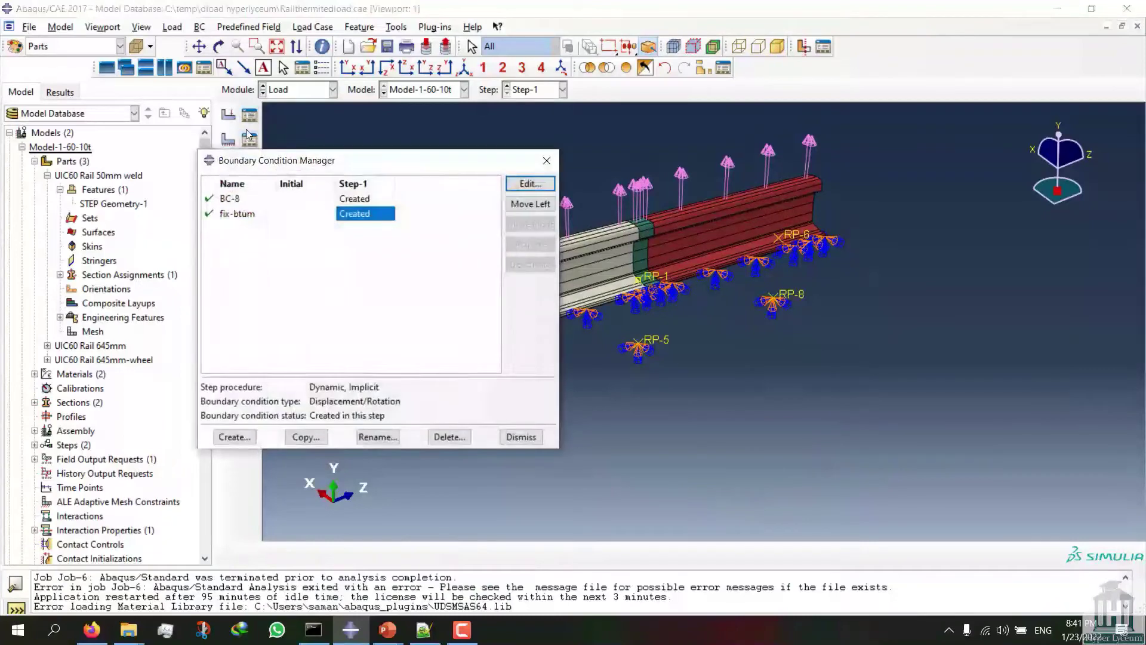
{"action": "left_click", "coordinate": [519, 184]}
{"action": "left_click_drag", "start_coordinate": [737, 357], "coordinate": [658, 268]}
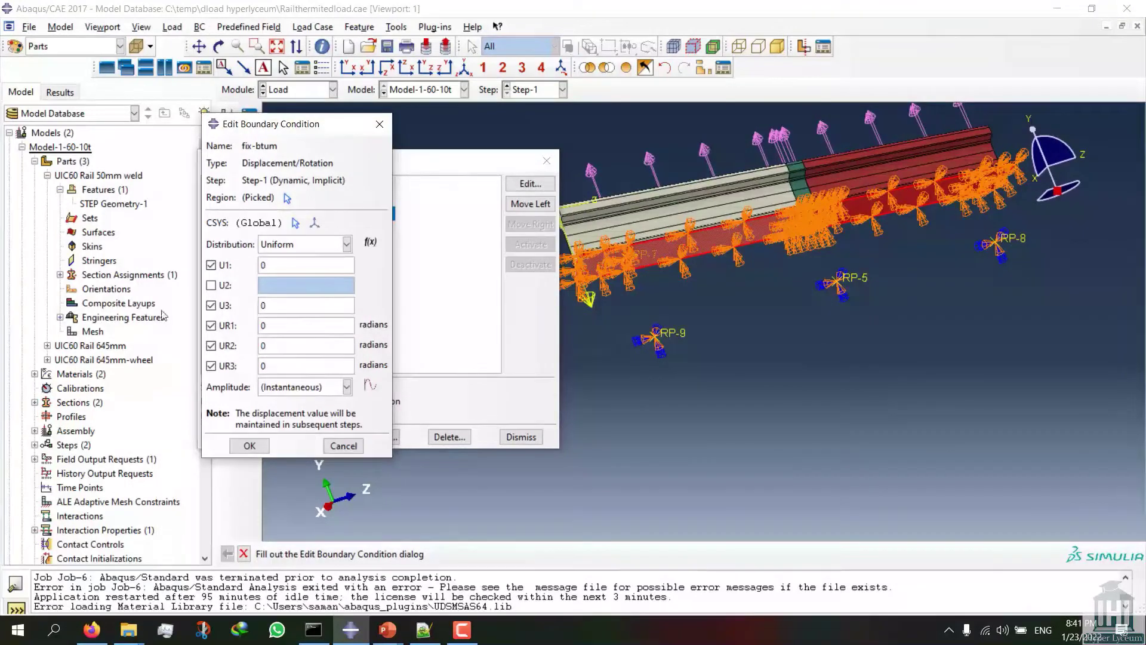
{"action": "left_click_drag", "start_coordinate": [746, 310], "coordinate": [816, 260]}
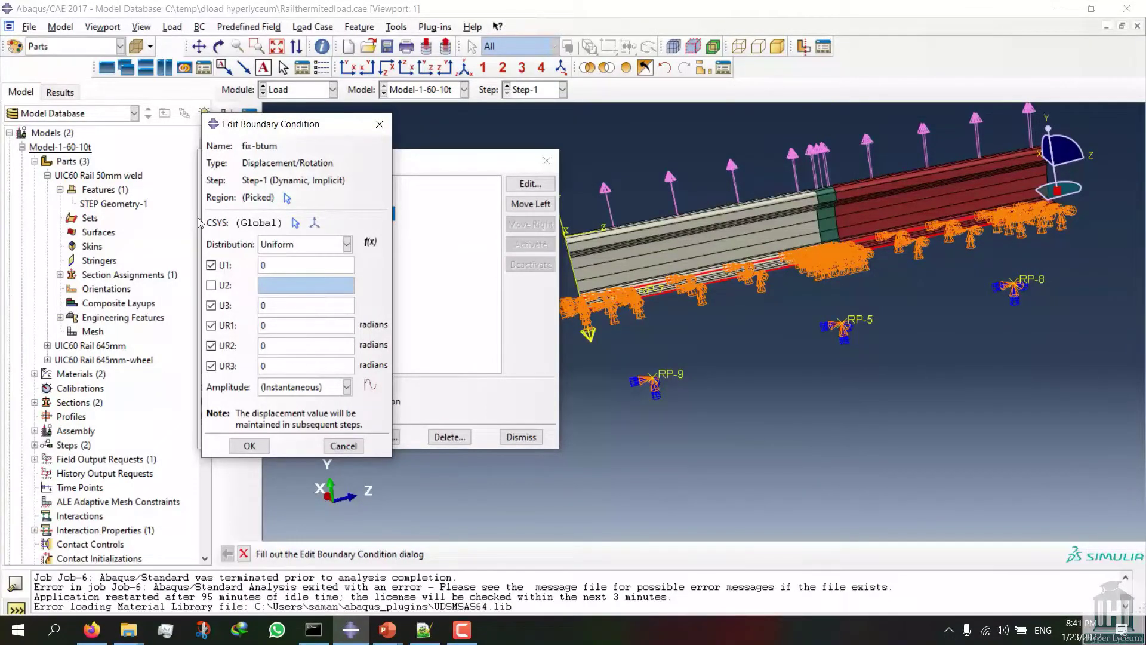
{"action": "left_click", "coordinate": [342, 445]}
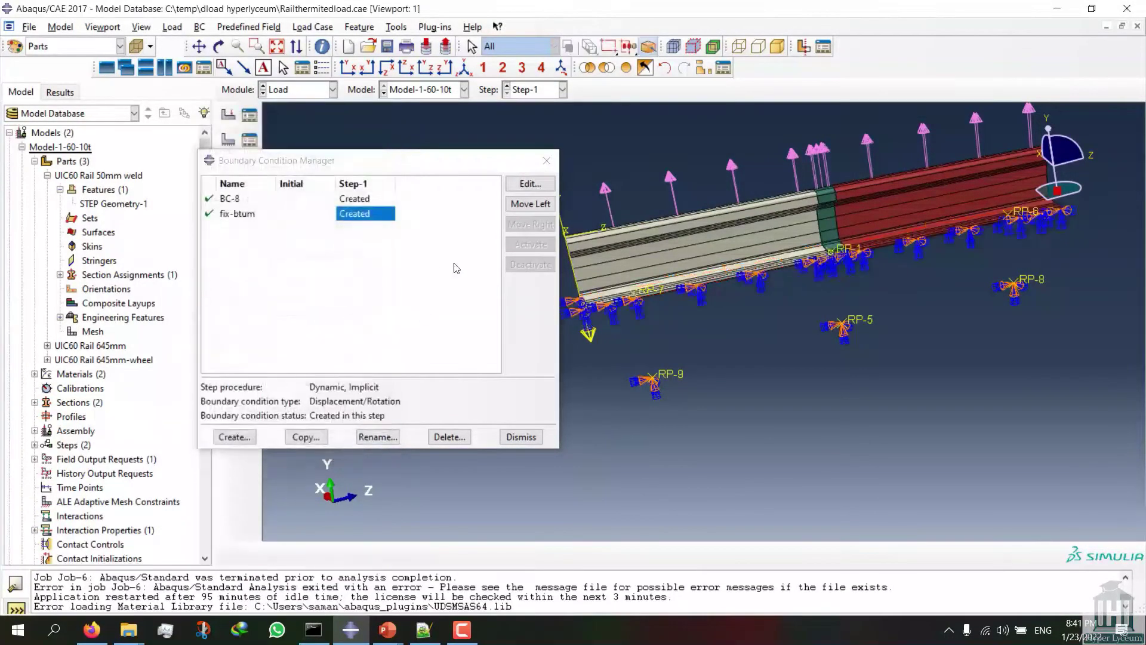
Step: Review the BC-8 condition on the lower reference points, and close its editor and the Boundary Condition Manager without changes
{"action": "left_click_drag", "start_coordinate": [874, 320], "coordinate": [888, 396]}
{"action": "left_click", "coordinate": [354, 200]}
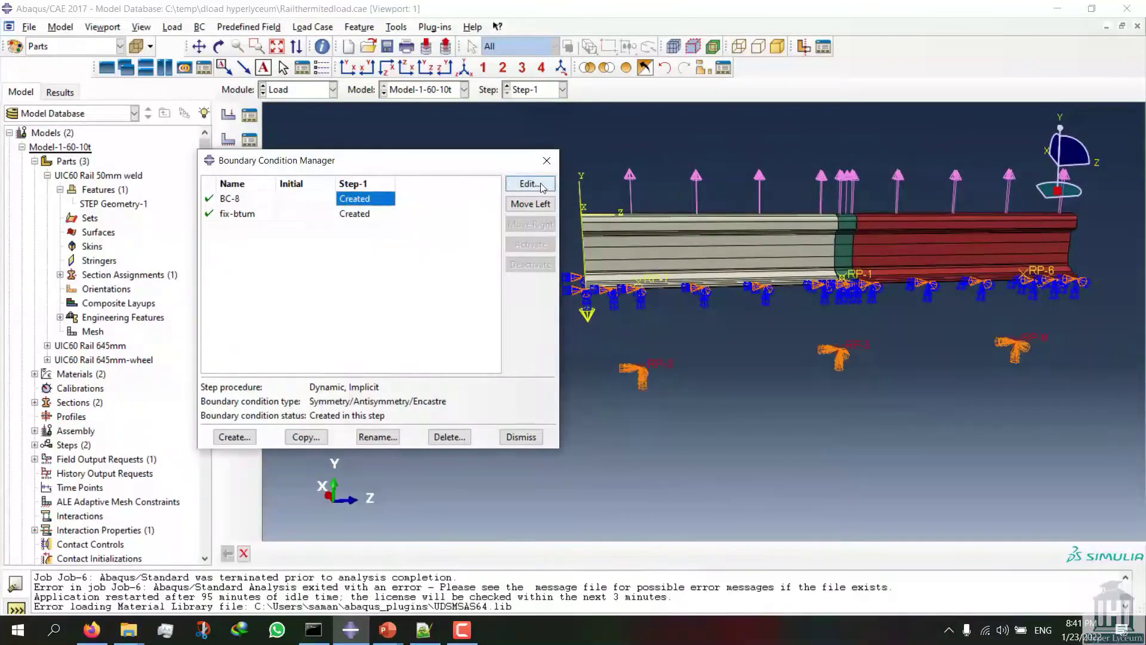
{"action": "left_click", "coordinate": [543, 187]}
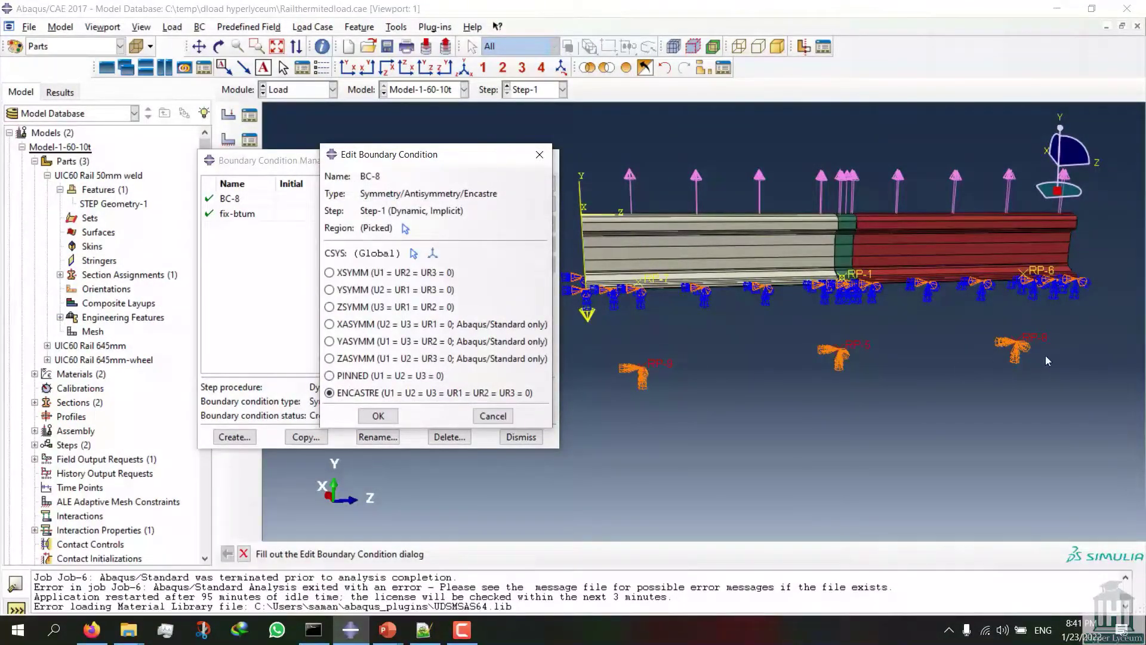
{"action": "left_click", "coordinate": [492, 416]}
{"action": "left_click", "coordinate": [518, 437]}
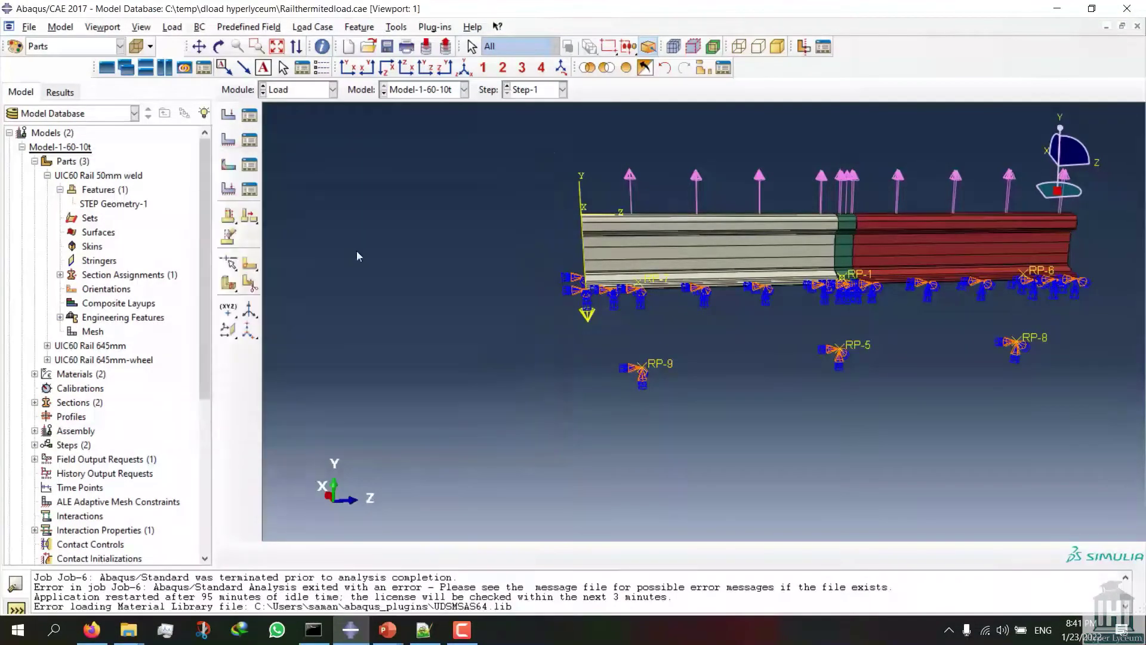
Step: Review the Load-3 pressure and g60 gravity load settings, and close the Load Manager without changes
{"action": "left_click", "coordinate": [255, 117]}
{"action": "double_click", "coordinate": [295, 173]}
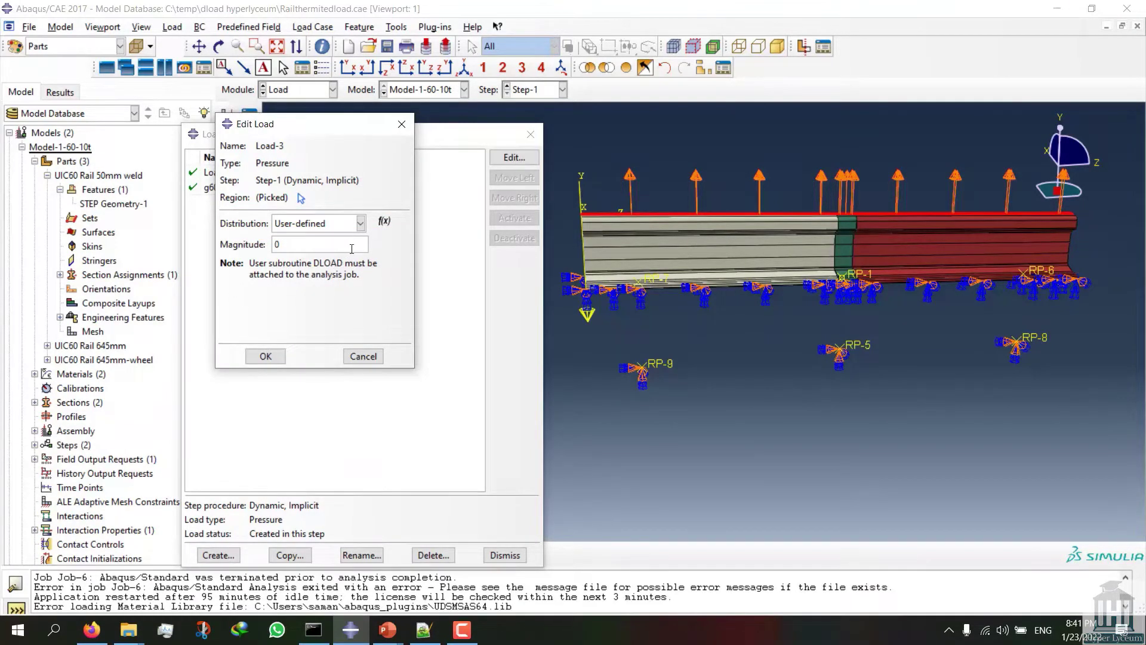
{"action": "left_click", "coordinate": [363, 356]}
{"action": "double_click", "coordinate": [279, 187]}
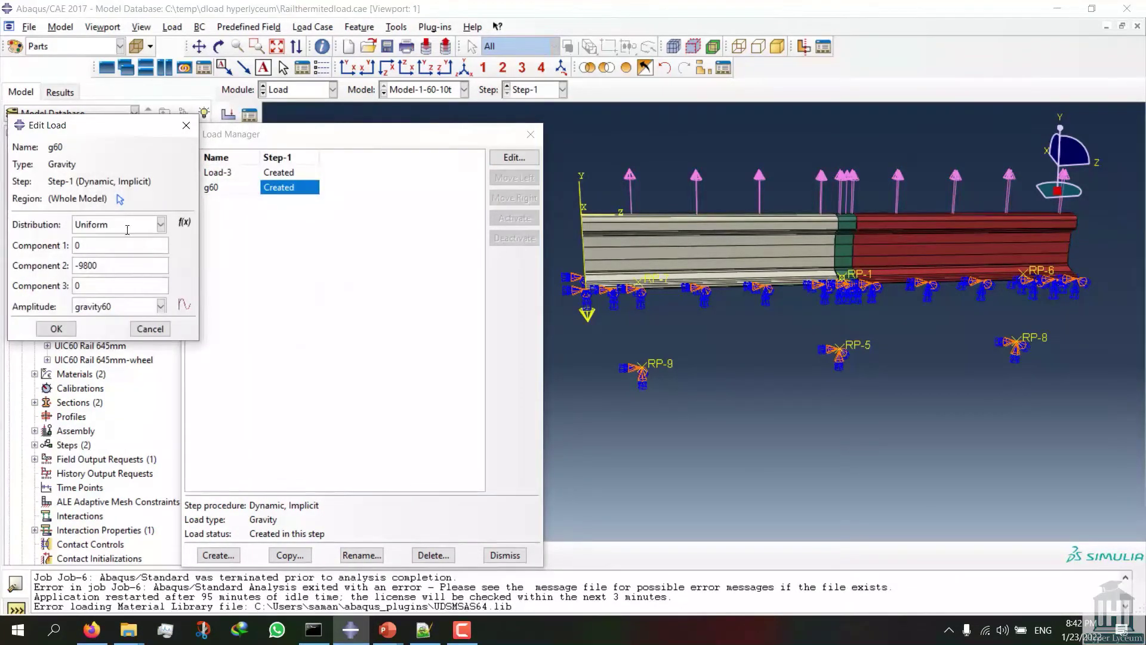
{"action": "left_click_drag", "start_coordinate": [79, 127], "coordinate": [262, 161]}
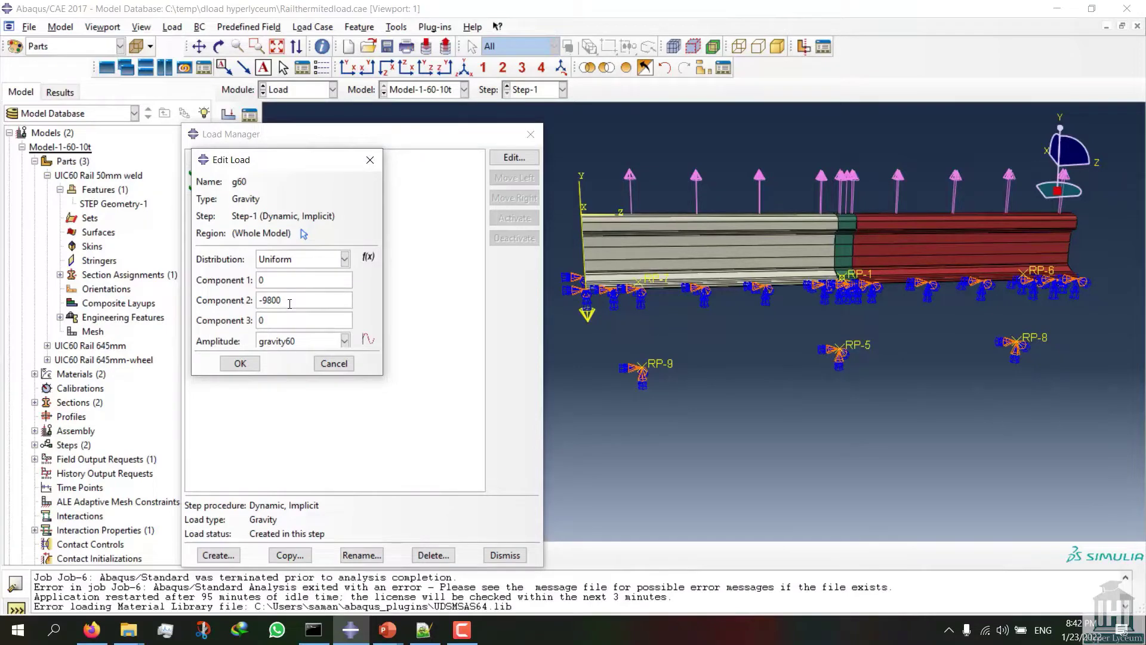
{"action": "left_click", "coordinate": [338, 364]}
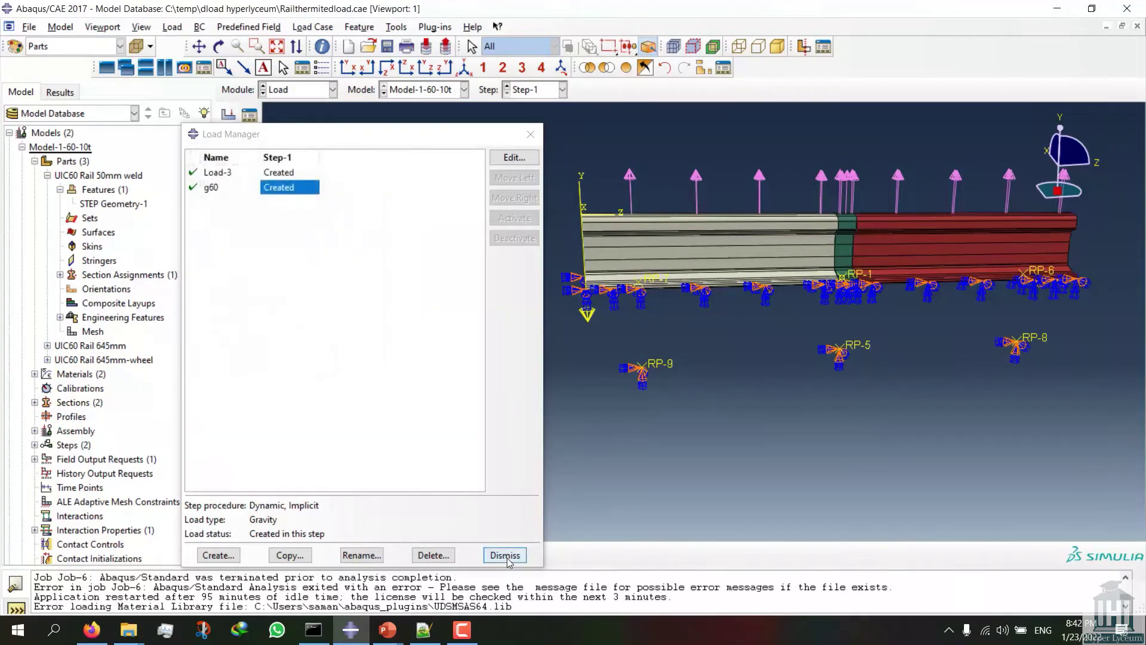
{"action": "left_click", "coordinate": [505, 556]}
Step: Switch to the Mesh module and inspect the mesh on the rail assembly
{"action": "middle_click_drag", "start_coordinate": [866, 381], "coordinate": [740, 421], "text": "ctrl+alt"}
{"action": "left_click", "coordinate": [296, 89]}
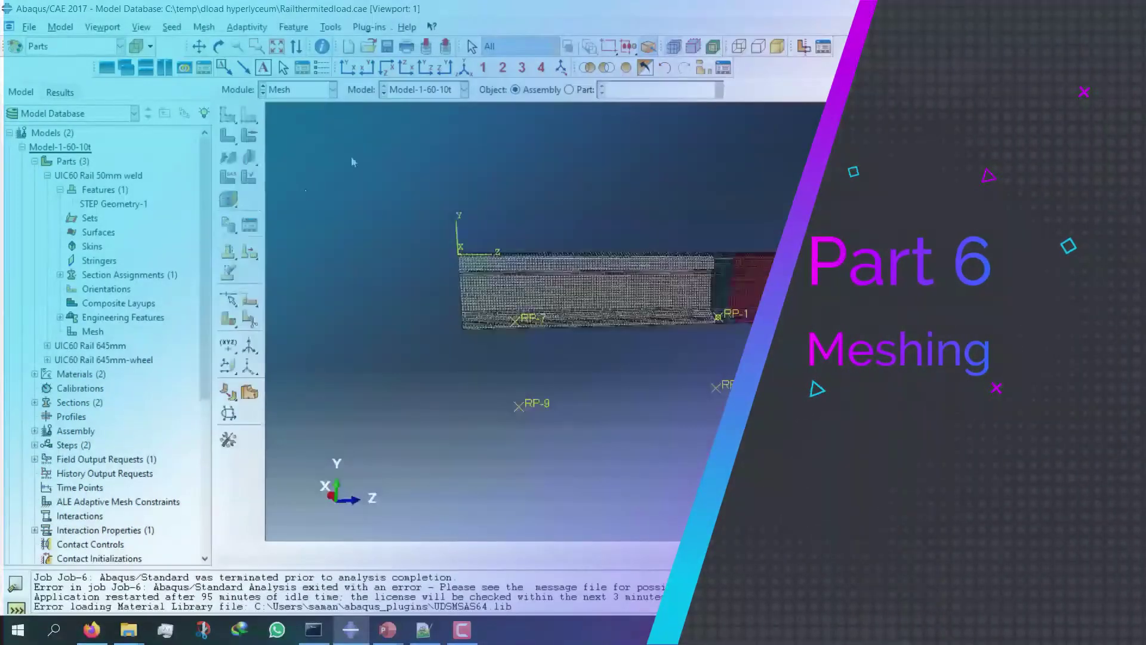
{"action": "left_click_drag", "start_coordinate": [352, 161], "coordinate": [734, 388], "text": "ctrl+alt"}
{"action": "right_click_drag", "start_coordinate": [734, 388], "coordinate": [736, 341], "text": "ctrl+alt"}
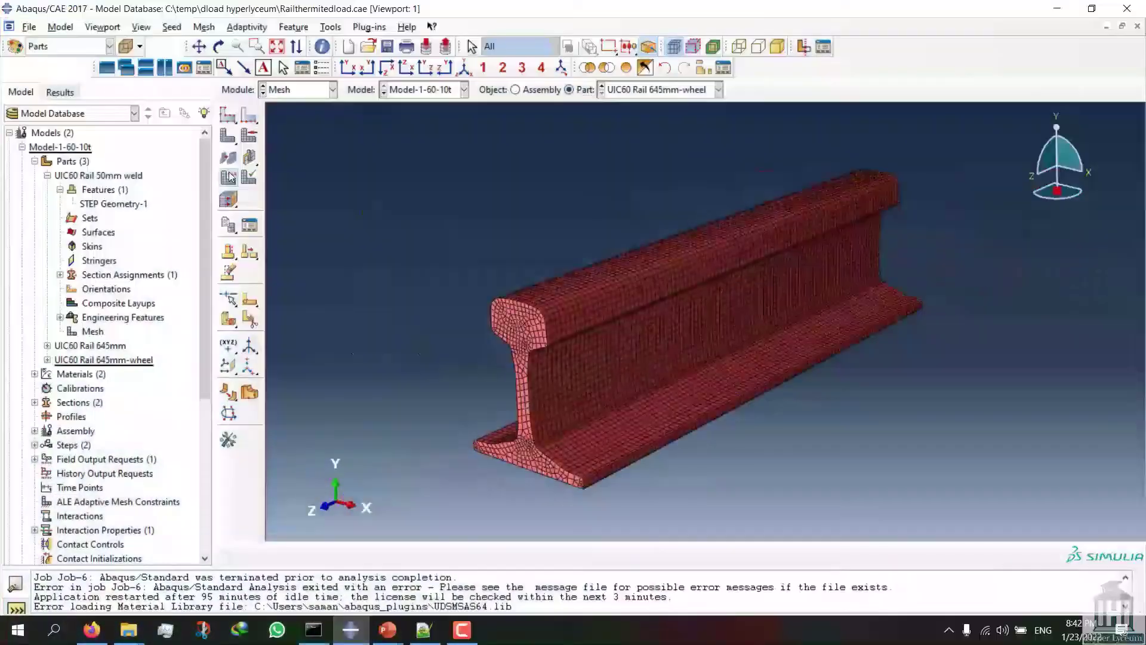
Step: Review the global seed settings and mesh of the UIC60 Rail 645mm-wheel and UIC60 Rail 50mm weld parts
{"action": "left_click", "coordinate": [228, 171]}
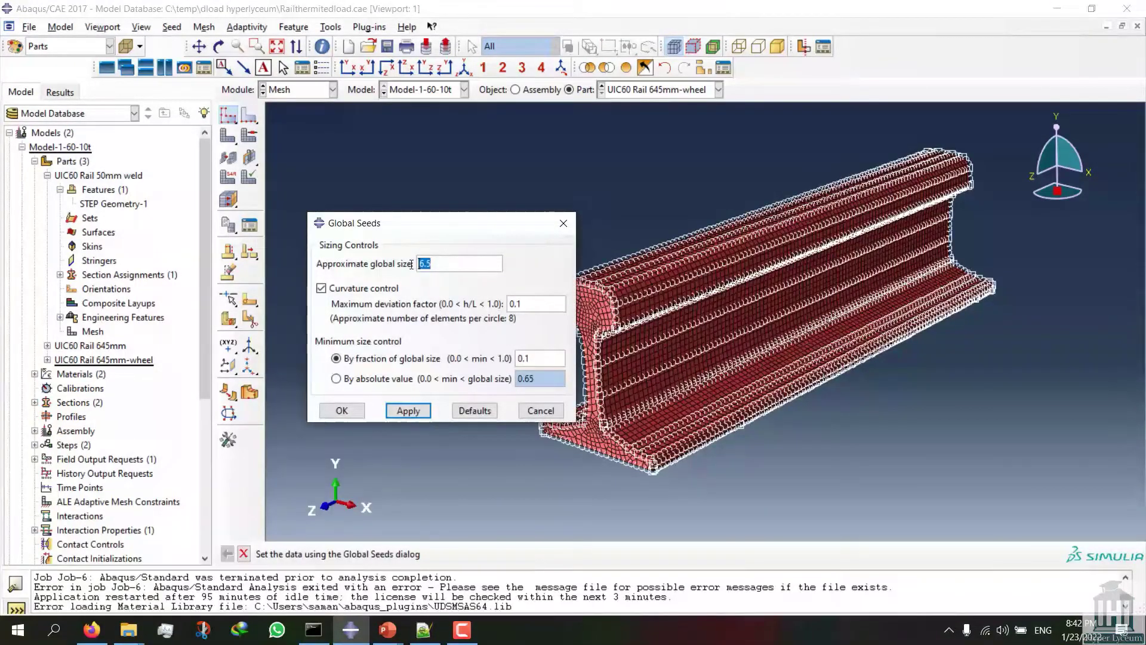
{"action": "left_click", "coordinate": [717, 89]}
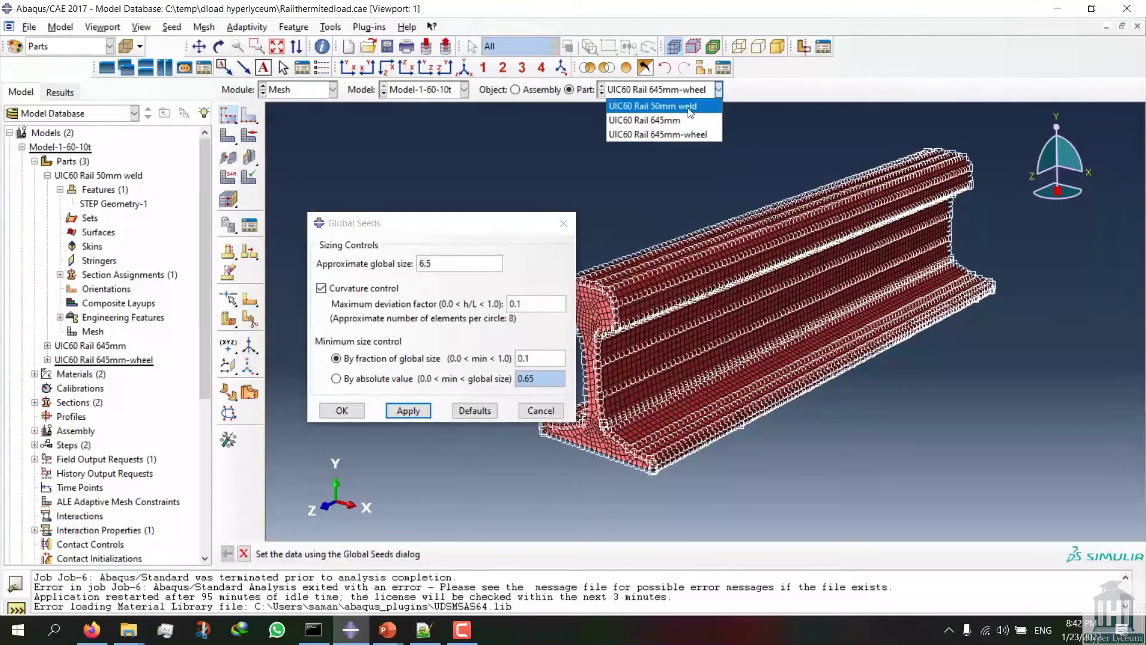
{"action": "left_click", "coordinate": [690, 111]}
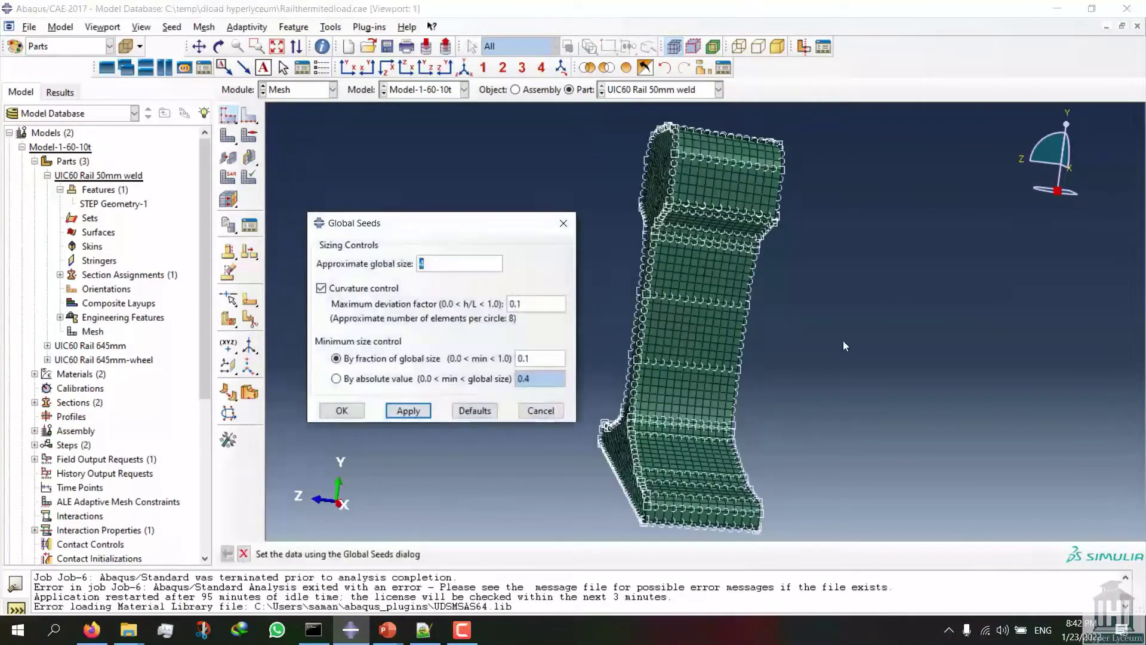
{"action": "left_click_drag", "start_coordinate": [907, 360], "coordinate": [626, 352], "text": "ctrl+alt"}
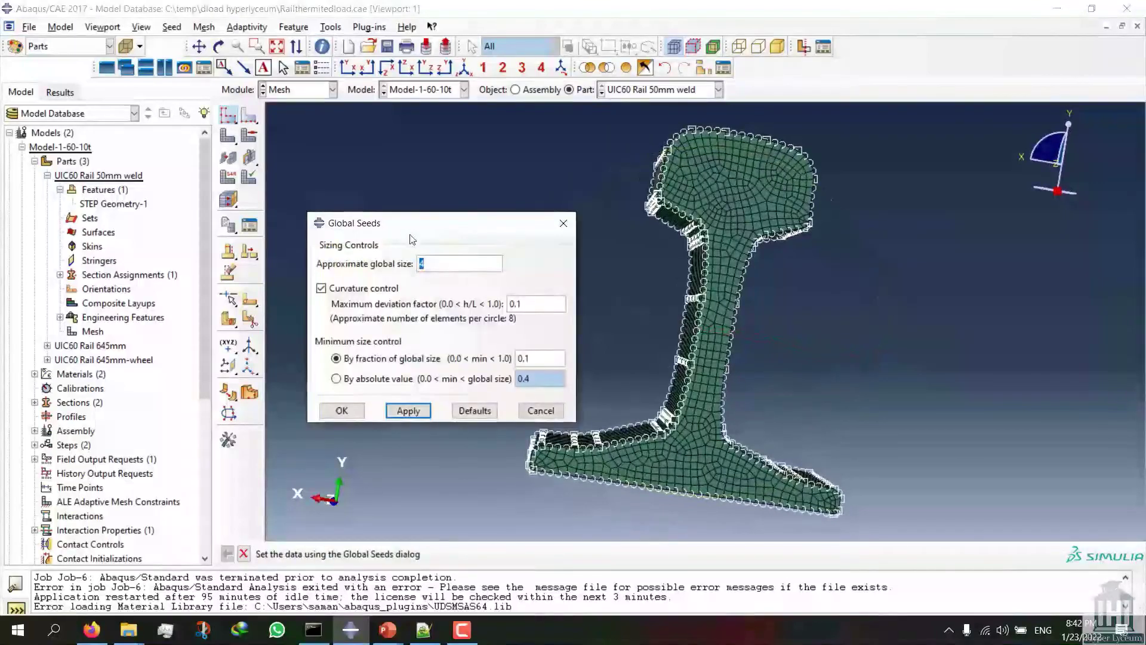
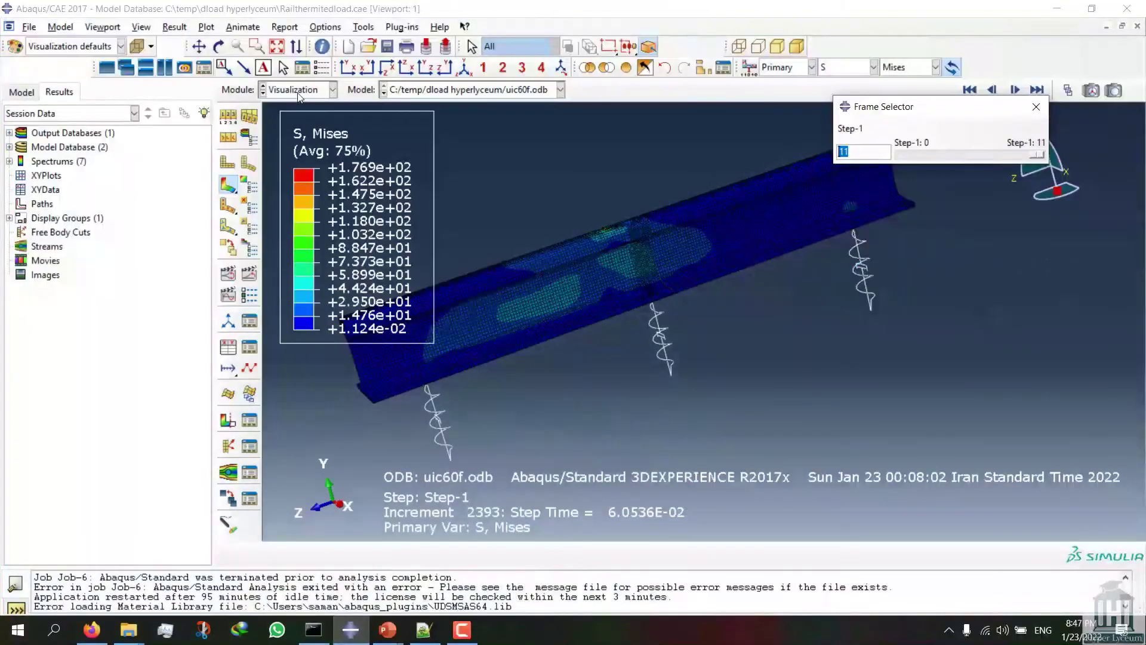
Step: Set the visible edges to Free edges for the Mises stress contour plot of uic60f.odb
{"action": "left_click_drag", "start_coordinate": [644, 364], "coordinate": [1043, 189], "text": "ctrl+alt"}
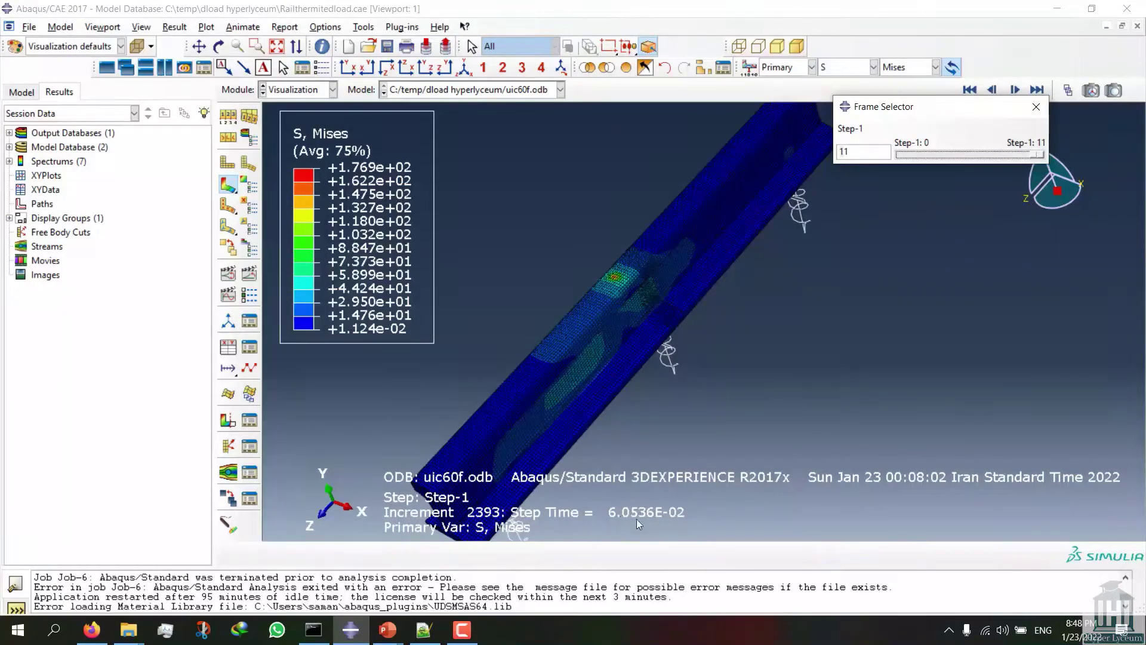
{"action": "left_click_drag", "start_coordinate": [796, 424], "coordinate": [758, 336], "text": "ctrl+alt"}
{"action": "left_click", "coordinate": [231, 121]}
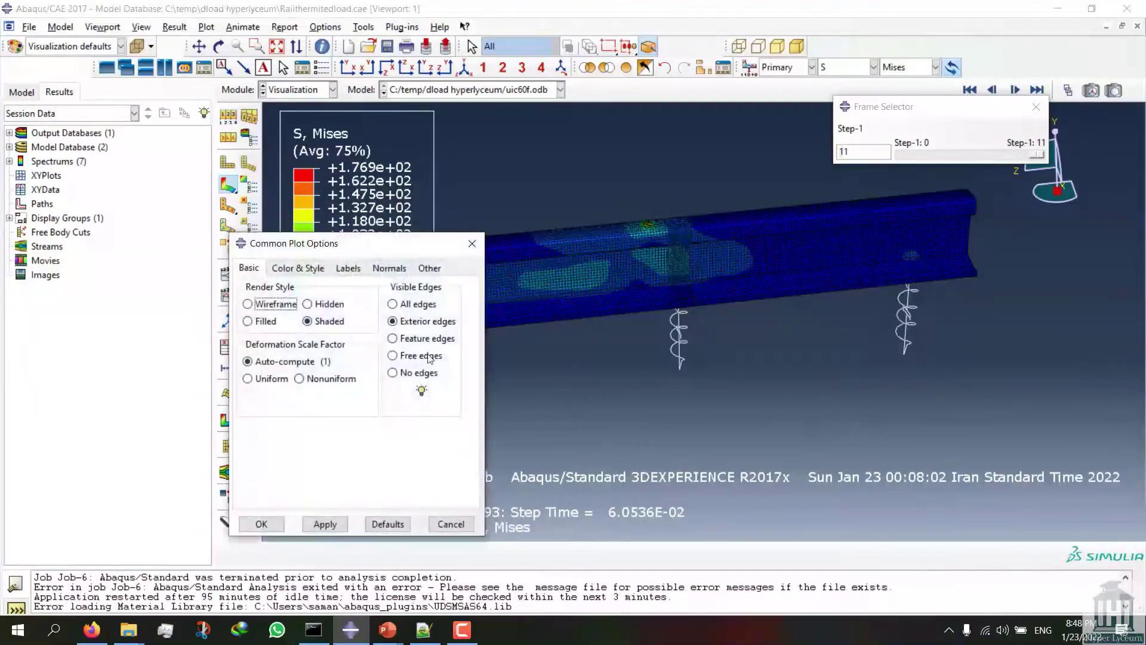
{"action": "left_click", "coordinate": [398, 357]}
{"action": "left_click", "coordinate": [259, 522]}
Step: Scrub through the Step-1 frames to frame 11 and examine the Mises stress distribution around the weld
{"action": "left_click_drag", "start_coordinate": [592, 442], "coordinate": [656, 335], "text": "ctrl+alt"}
{"action": "left_click", "coordinate": [250, 273]}
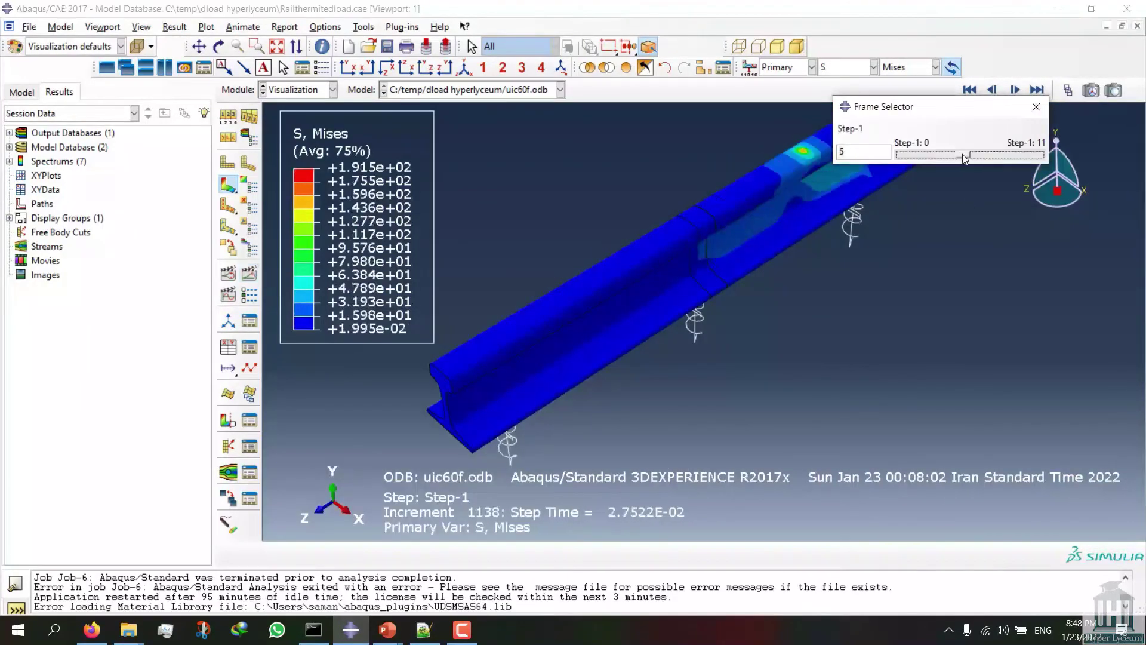
{"action": "left_click", "coordinate": [1032, 157]}
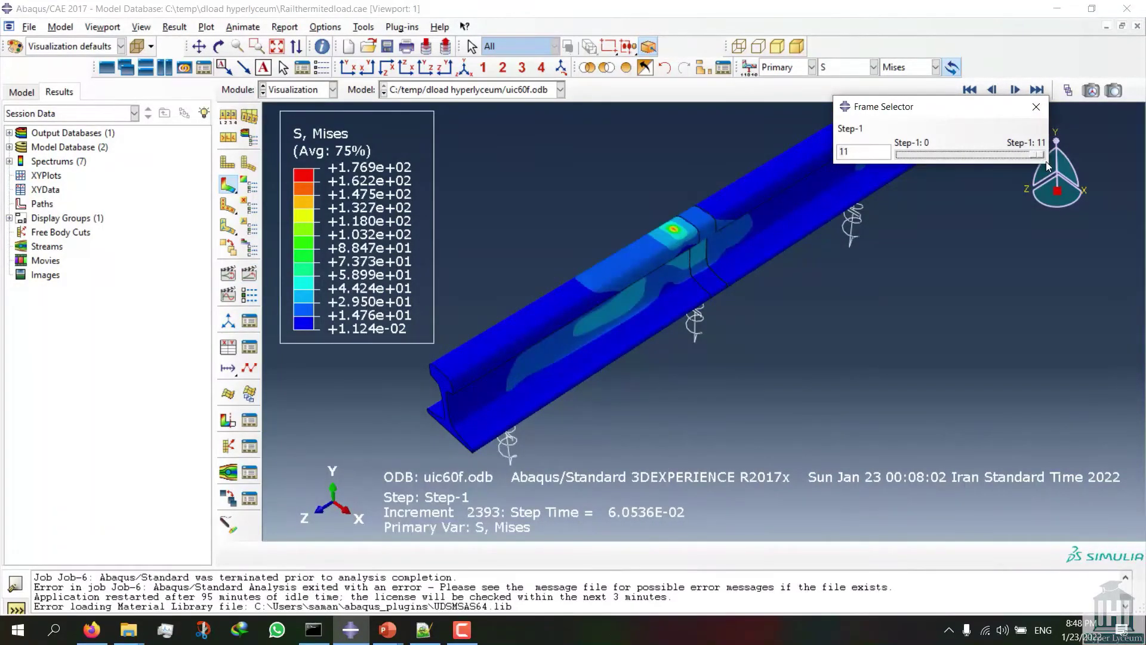
{"action": "left_click_drag", "start_coordinate": [957, 453], "coordinate": [678, 214], "text": "ctrl+alt"}
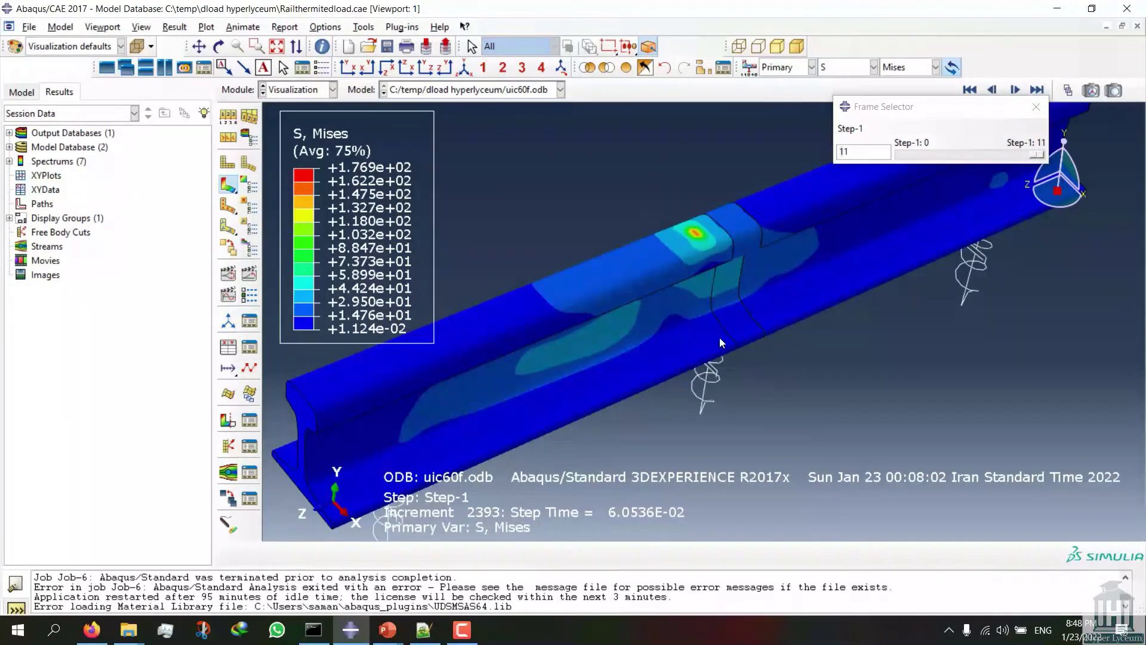
{"action": "scroll", "coordinate": [711, 308], "scroll_direction": "down", "scroll_amount": 2}
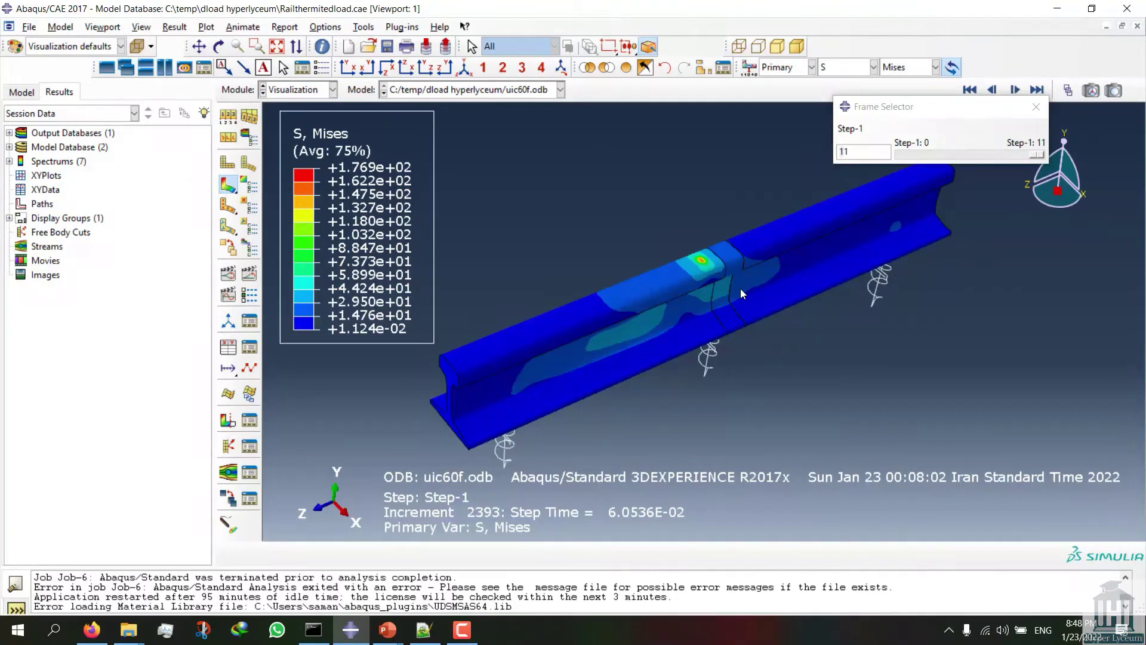
Step: Plot integration-point Mises stress over time from ODB field output for one element picked on the rail head, and close the XY data dialog
{"action": "left_click", "coordinate": [225, 347]}
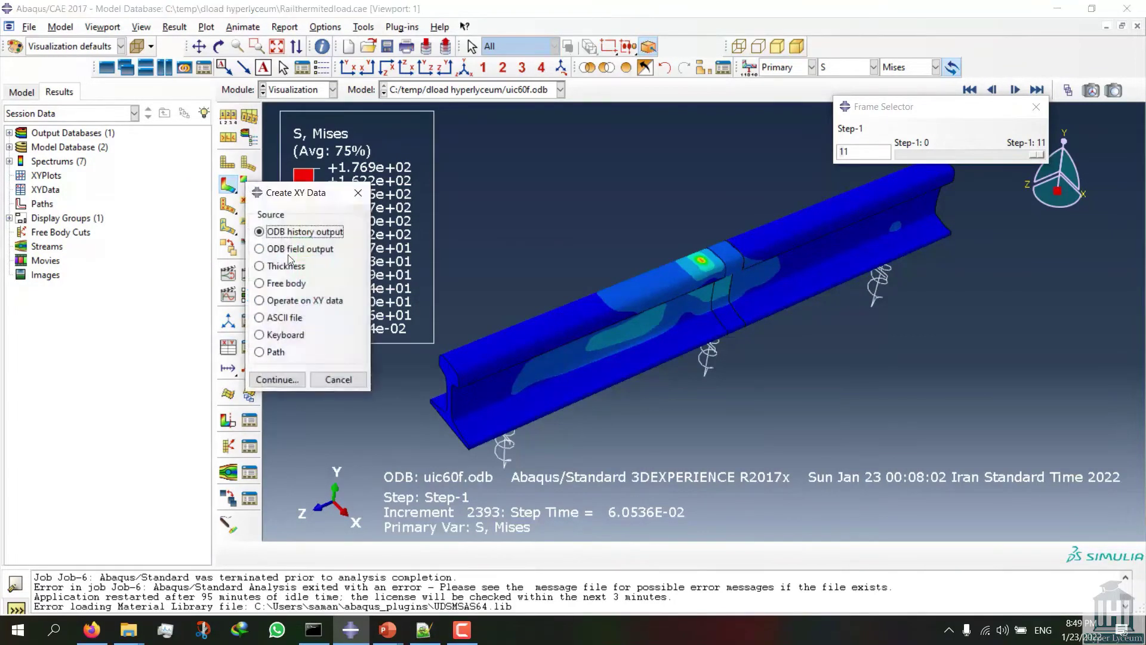
{"action": "left_click", "coordinate": [294, 249]}
{"action": "left_click", "coordinate": [277, 380]}
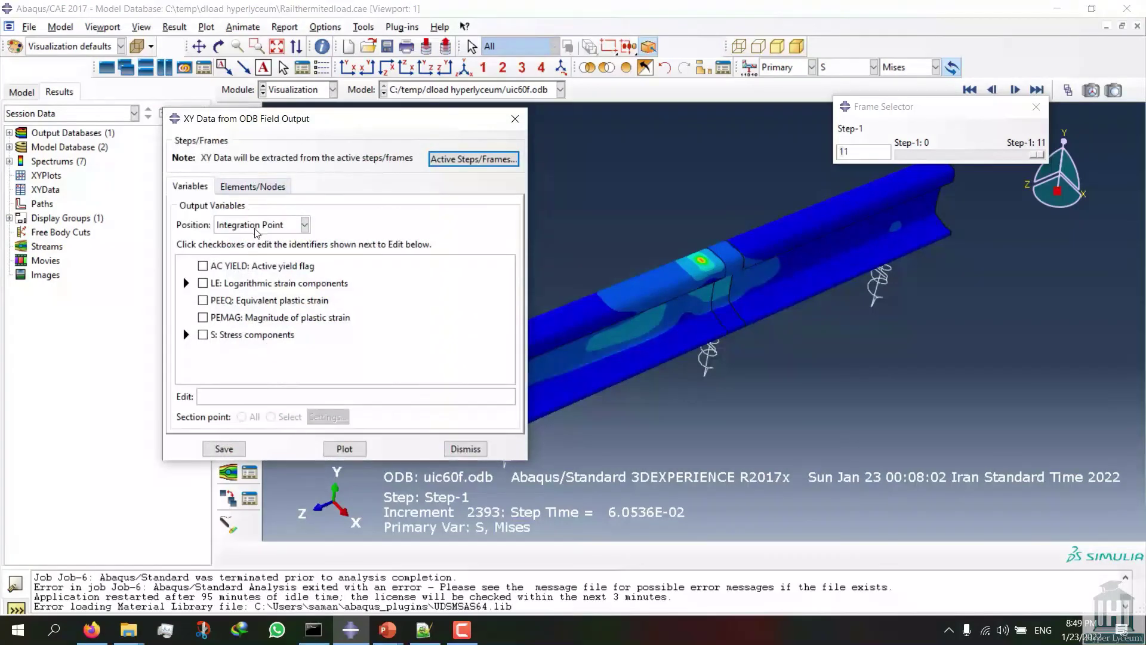
{"action": "left_click", "coordinate": [249, 186]}
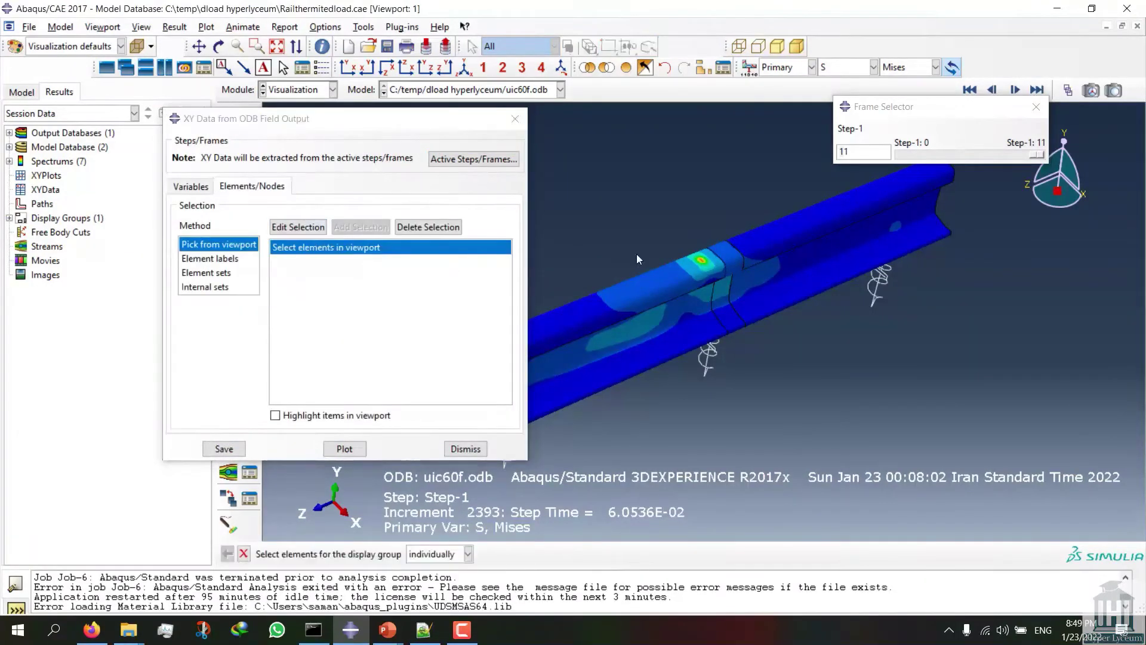
{"action": "scroll", "coordinate": [770, 234], "scroll_direction": "up", "scroll_amount": 3}
{"action": "left_click", "coordinate": [762, 233]}
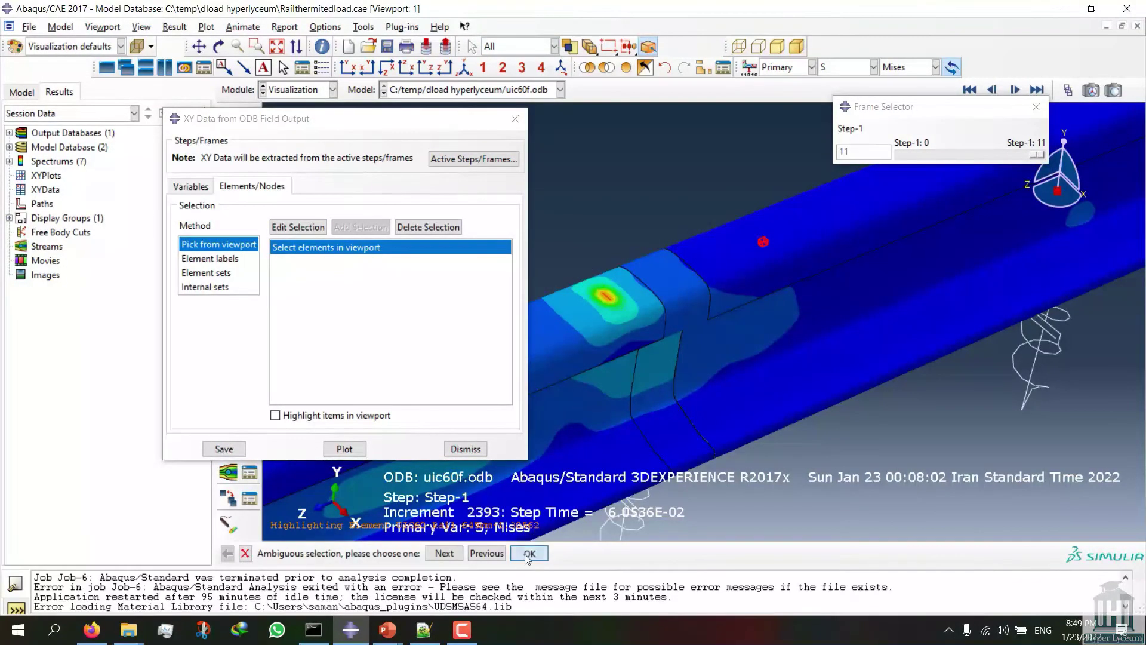
{"action": "left_click", "coordinate": [529, 554]}
{"action": "left_click", "coordinate": [342, 449]}
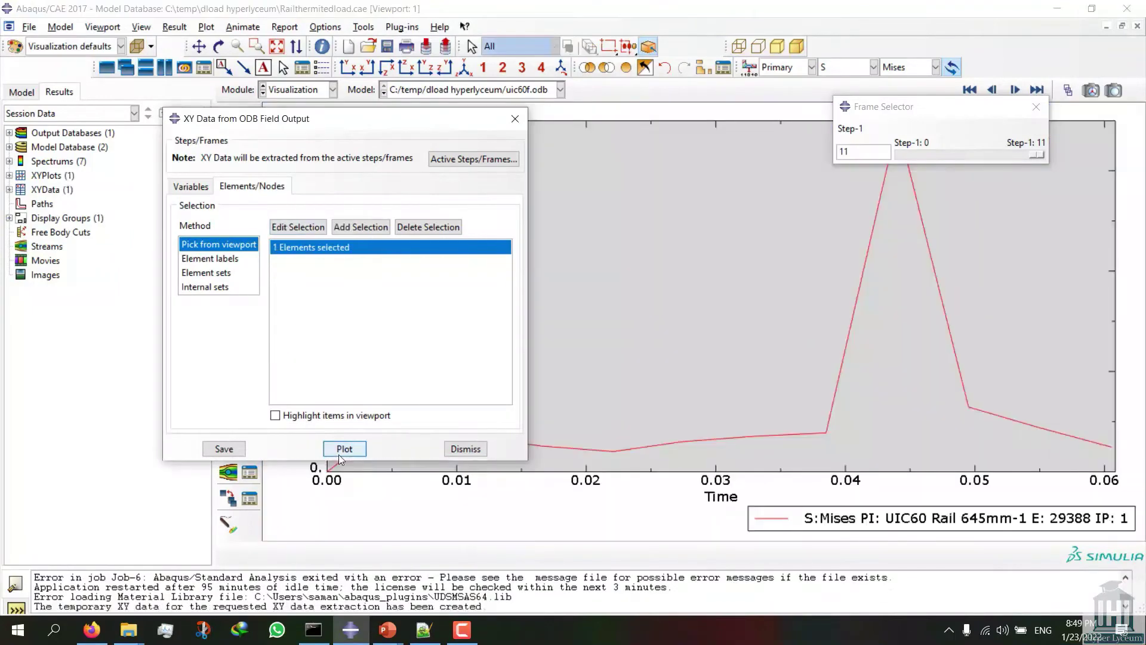
{"action": "left_click", "coordinate": [515, 119]}
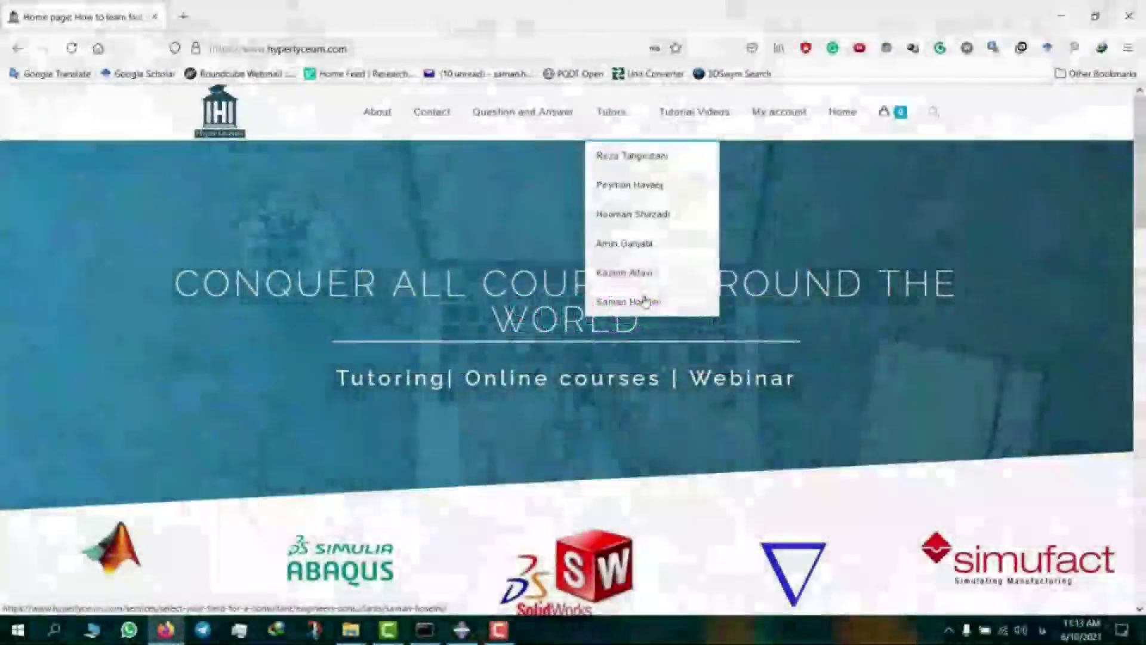
Step: On the hyperlyceum.com website, open the last listed tutor's profile and look through the skills, projects and contact details
{"action": "left_click", "coordinate": [645, 302]}
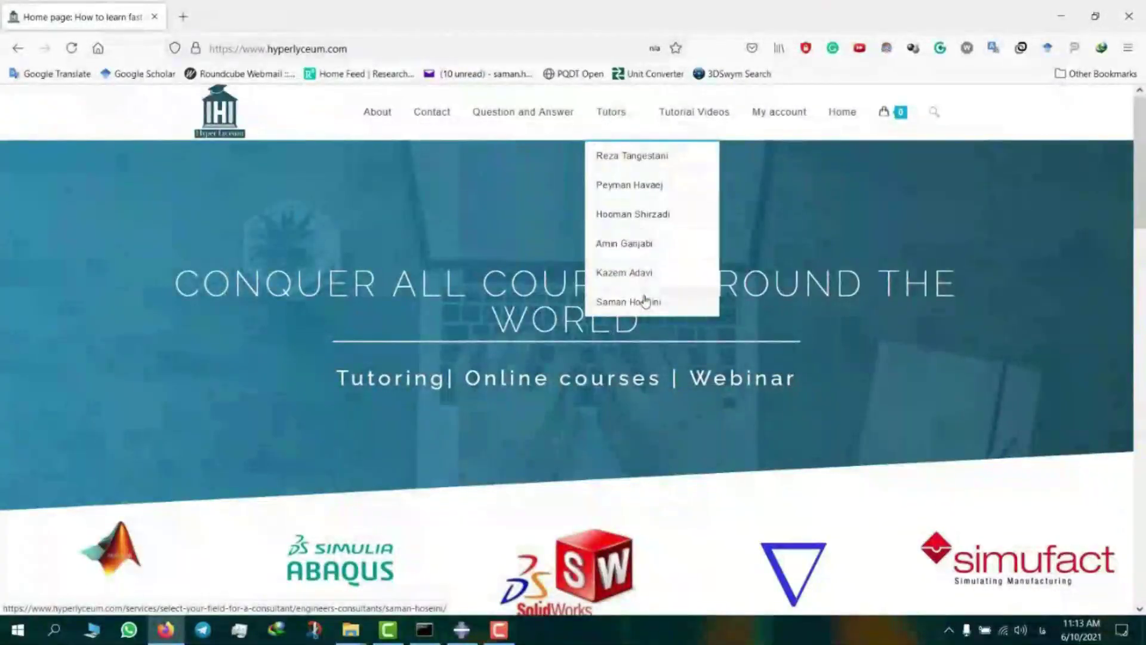
{"action": "scroll", "coordinate": [648, 302], "scroll_direction": "down", "scroll_amount": 8}
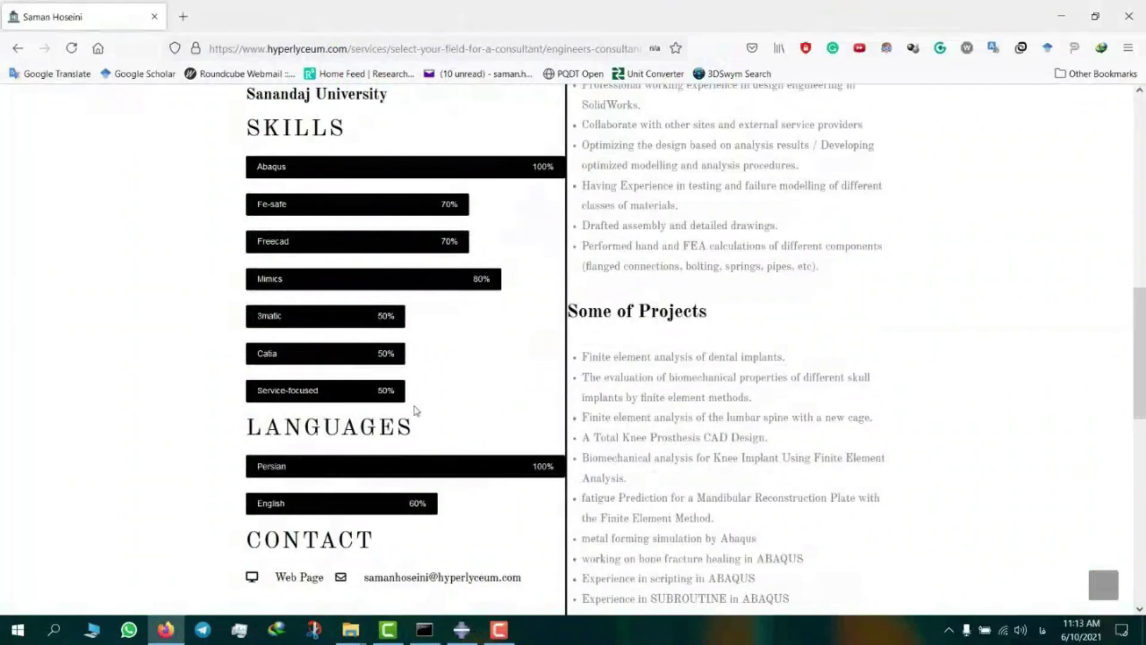
{"action": "scroll", "coordinate": [424, 409], "scroll_direction": "down", "scroll_amount": 4}
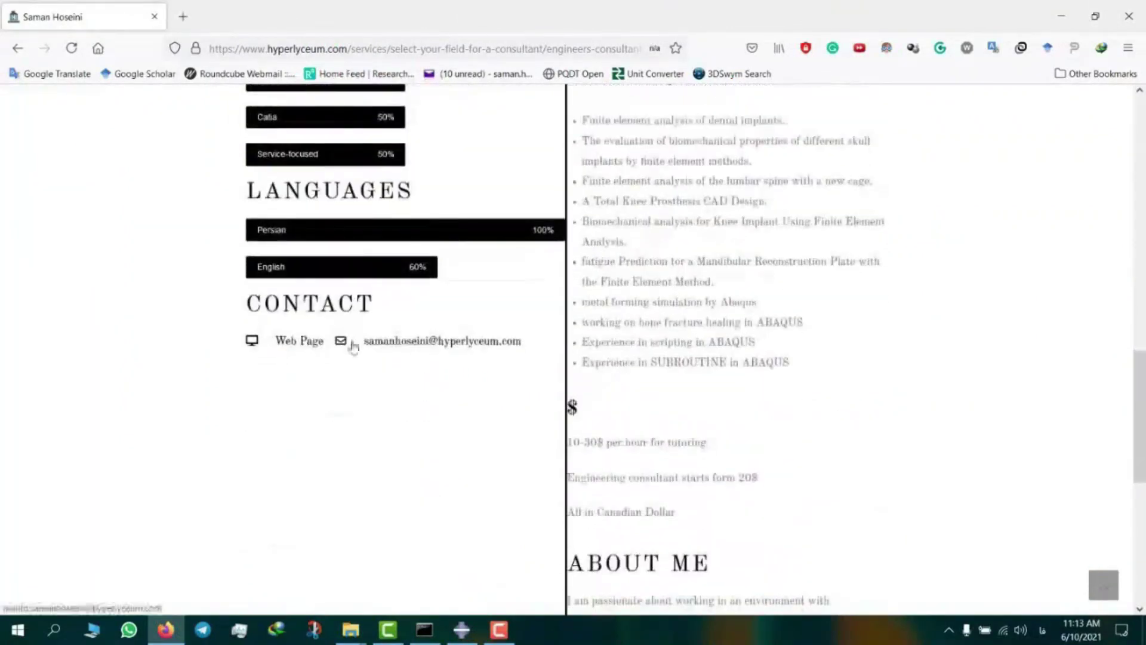